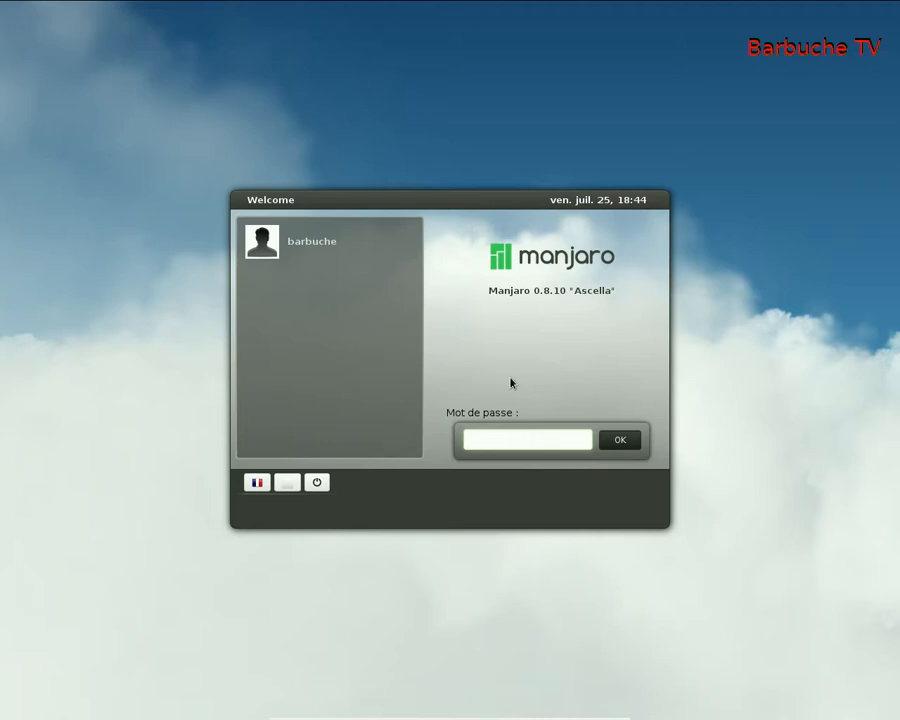
- Log in to the Manjaro session with the account password
{"action": "type", "text": "****************"}
{"action": "key", "text": "Return"}
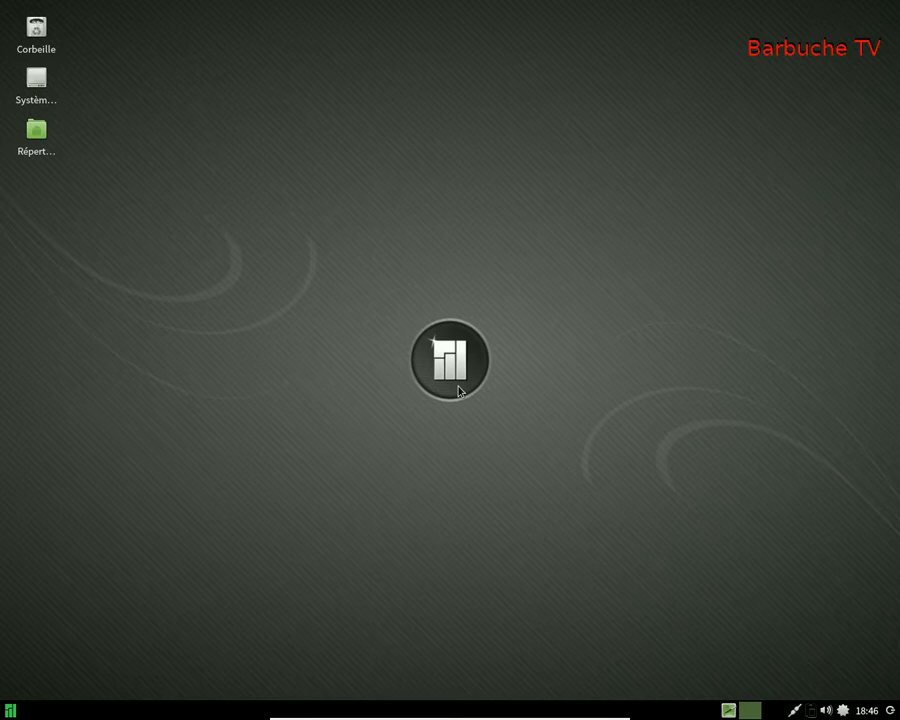
- Switch to Firefox and look through the forum sections on the manjaro.fr index page
{"action": "mouse_move", "coordinate": [1, 1]}
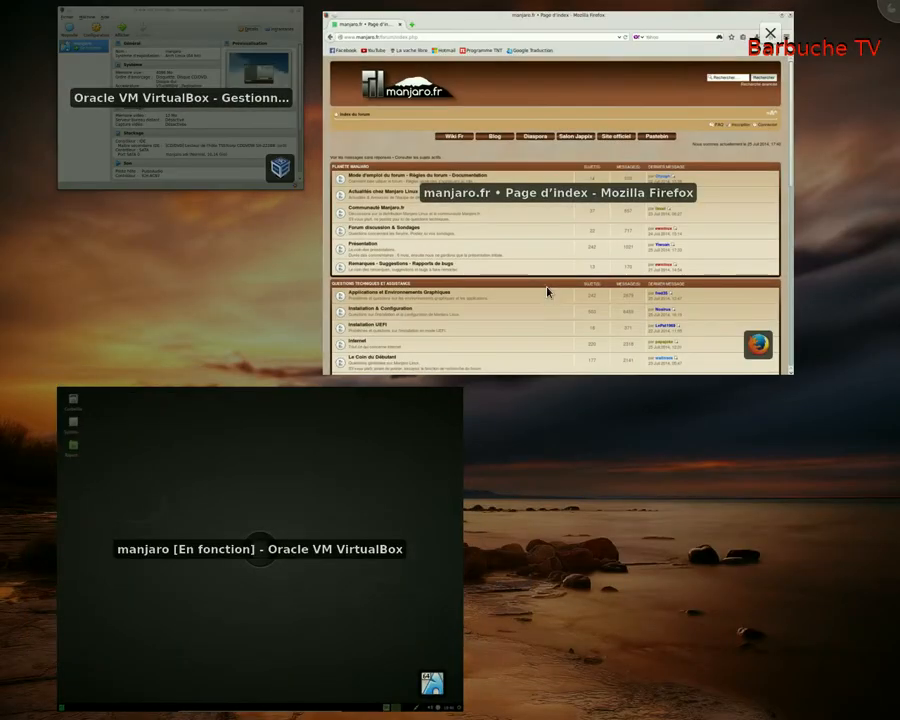
{"action": "left_click", "coordinate": [546, 291]}
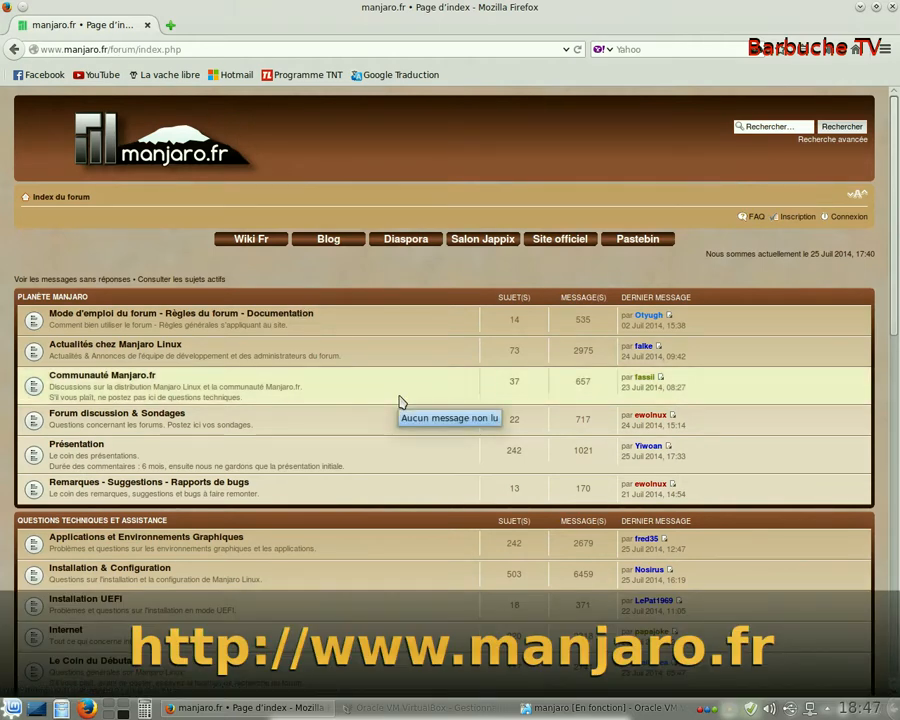
{"action": "scroll", "coordinate": [400, 402], "scroll_direction": "down", "scroll_amount": 2}
{"action": "scroll", "coordinate": [400, 402], "scroll_direction": "down", "scroll_amount": 3}
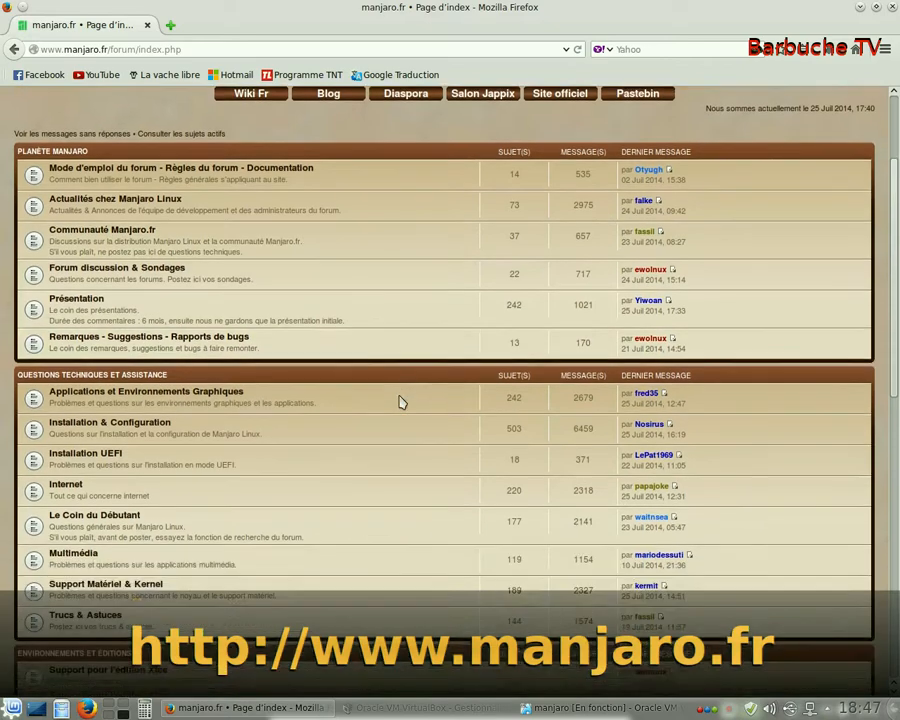
{"action": "scroll", "coordinate": [400, 402], "scroll_direction": "down", "scroll_amount": 1}
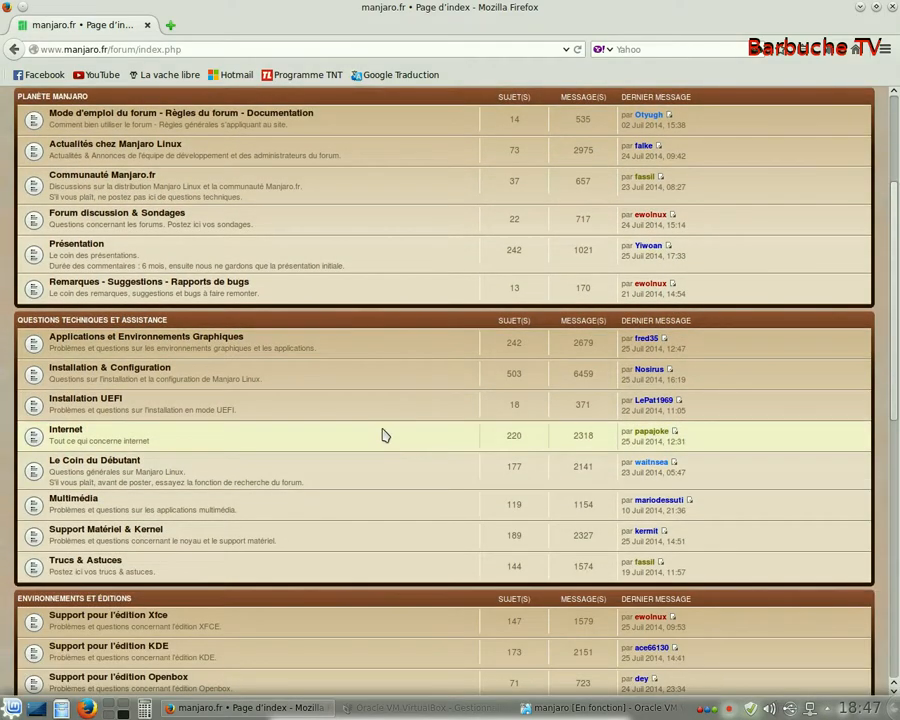
{"action": "scroll", "coordinate": [381, 427], "scroll_direction": "down", "scroll_amount": 2}
{"action": "scroll", "coordinate": [381, 427], "scroll_direction": "down", "scroll_amount": 4}
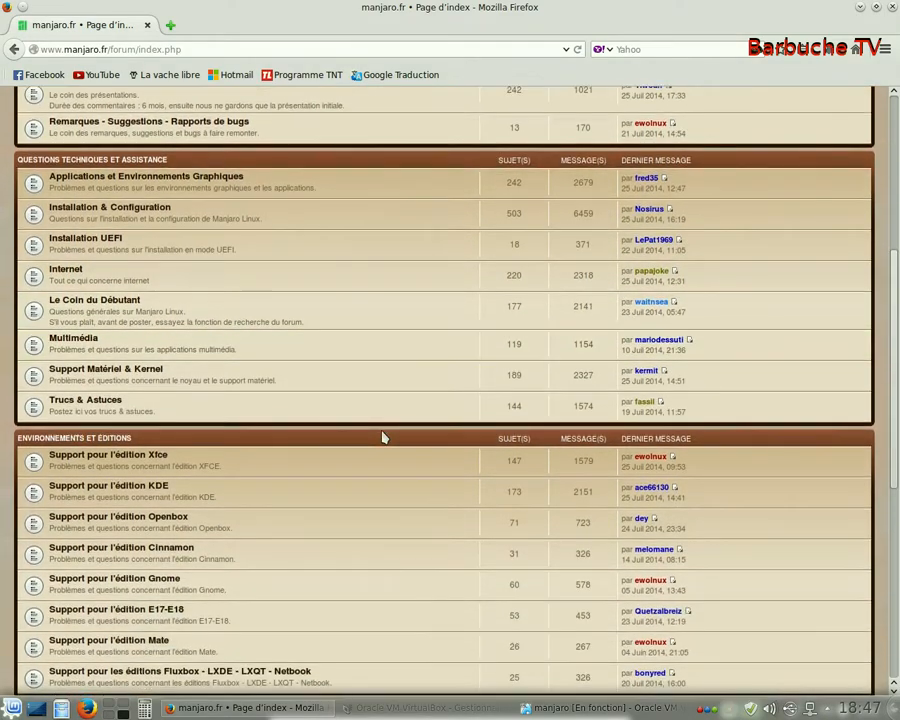
{"action": "scroll", "coordinate": [337, 522], "scroll_direction": "up", "scroll_amount": 6}
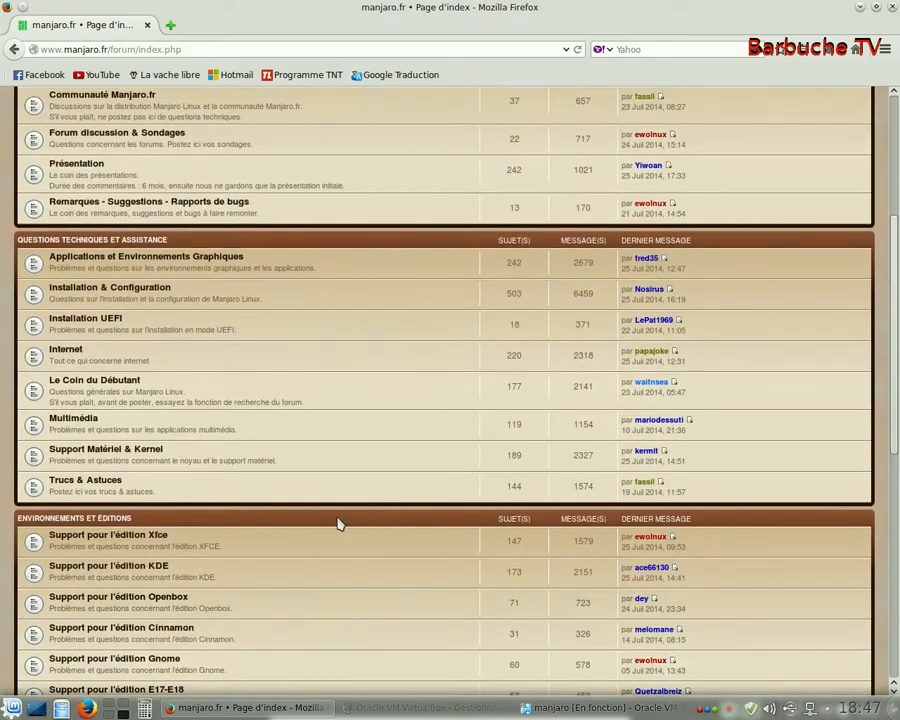
{"action": "scroll", "coordinate": [337, 522], "scroll_direction": "up", "scroll_amount": 3}
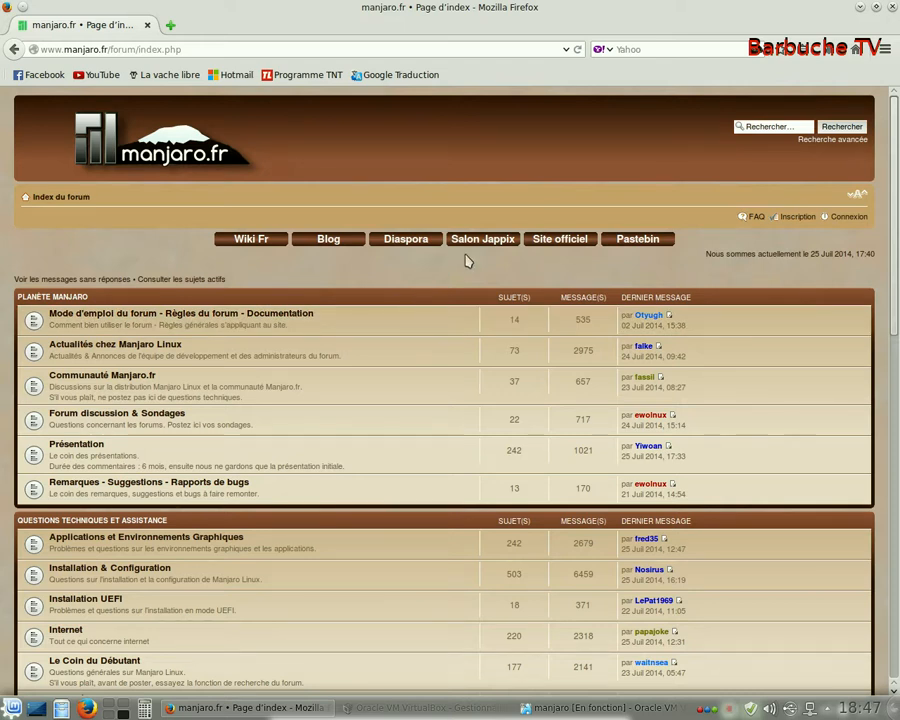
- Open the manjaro.fr blog from the forum page, and return to the Manjaro virtual machine
{"action": "left_click", "coordinate": [329, 241]}
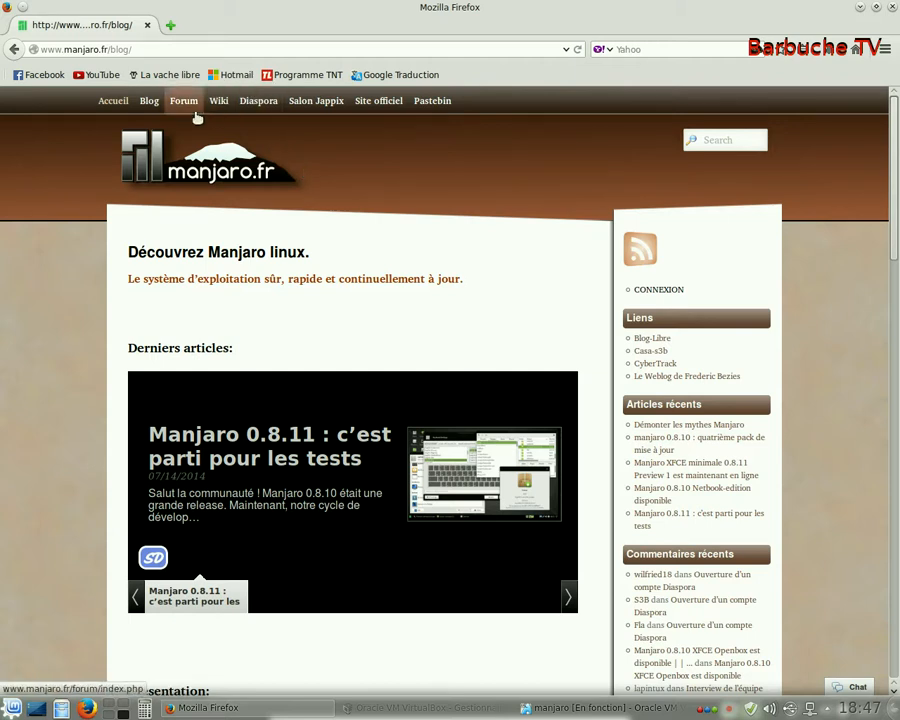
{"action": "mouse_move", "coordinate": [1, 1]}
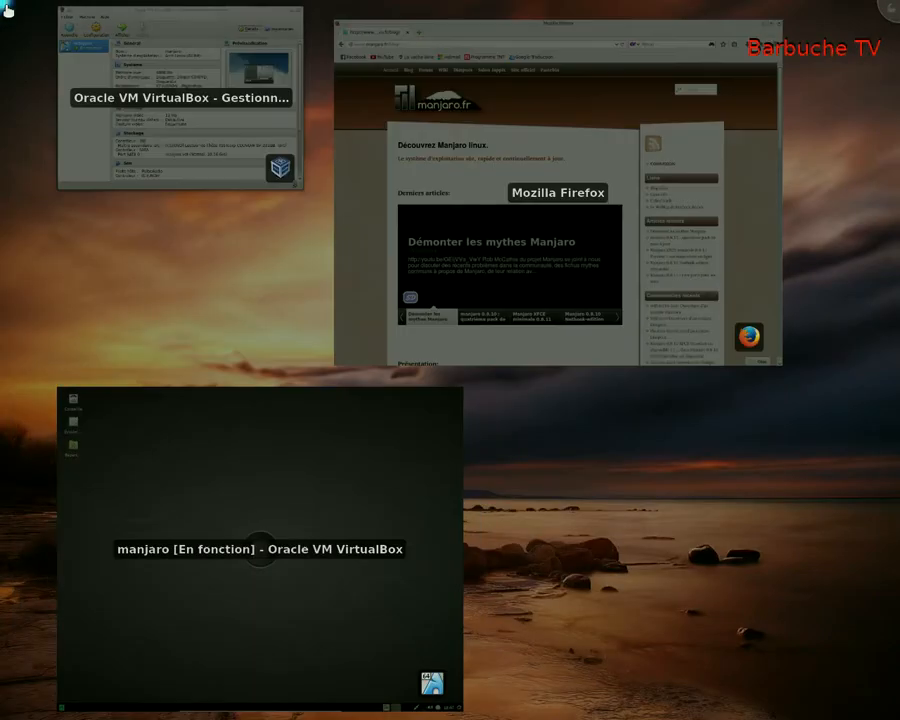
{"action": "left_click", "coordinate": [123, 427]}
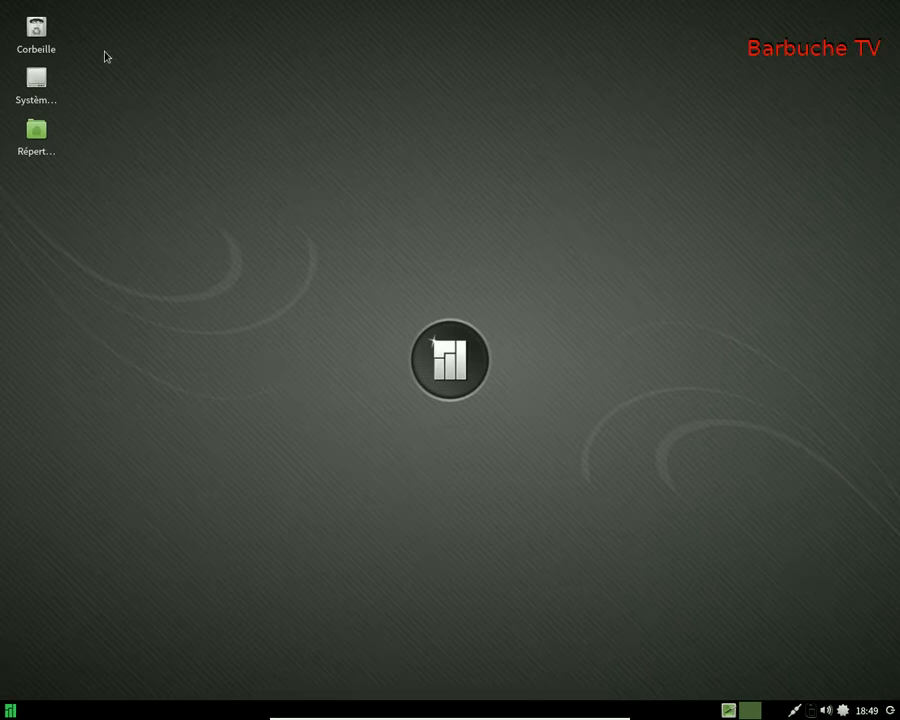
- View the session's logout and shutdown options, and cancel without choosing one
{"action": "left_click", "coordinate": [889, 710]}
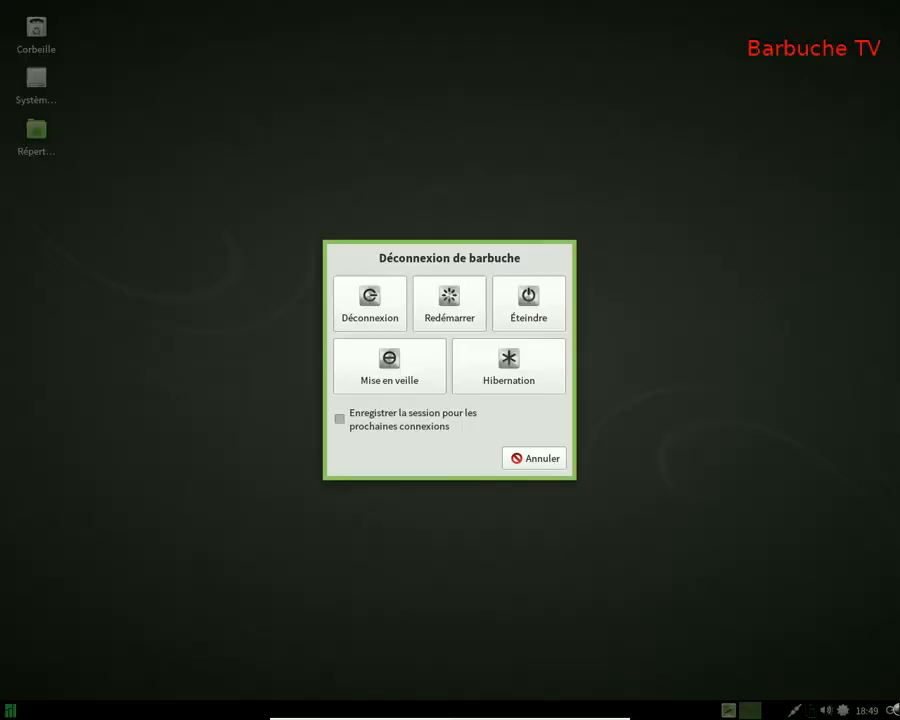
{"action": "left_click", "coordinate": [530, 462]}
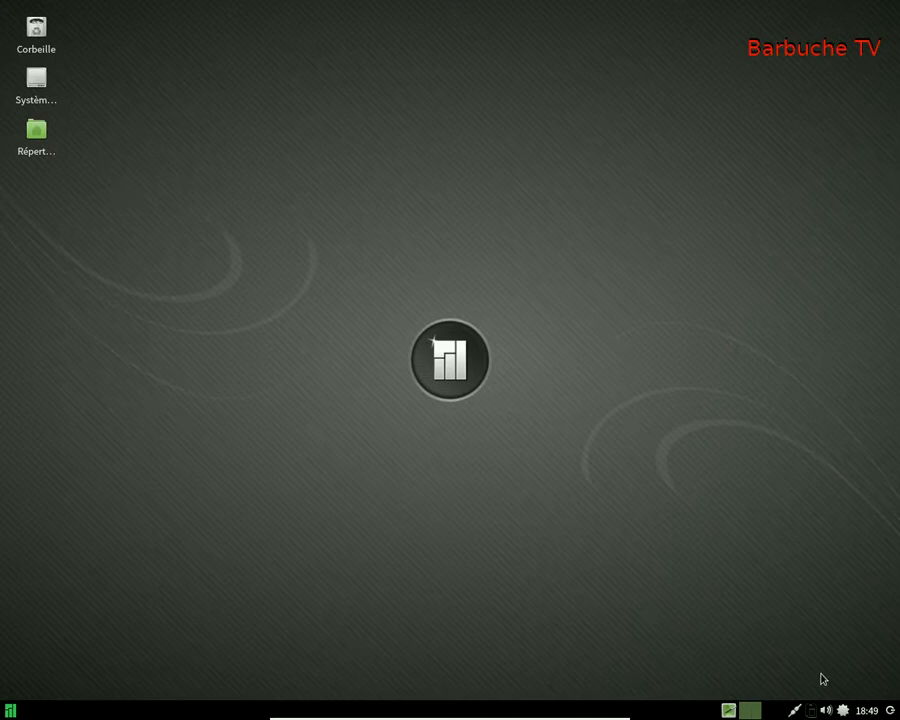
- View the available network connections and the network applet's configuration options, leaving them unchanged
{"action": "left_click", "coordinate": [797, 711]}
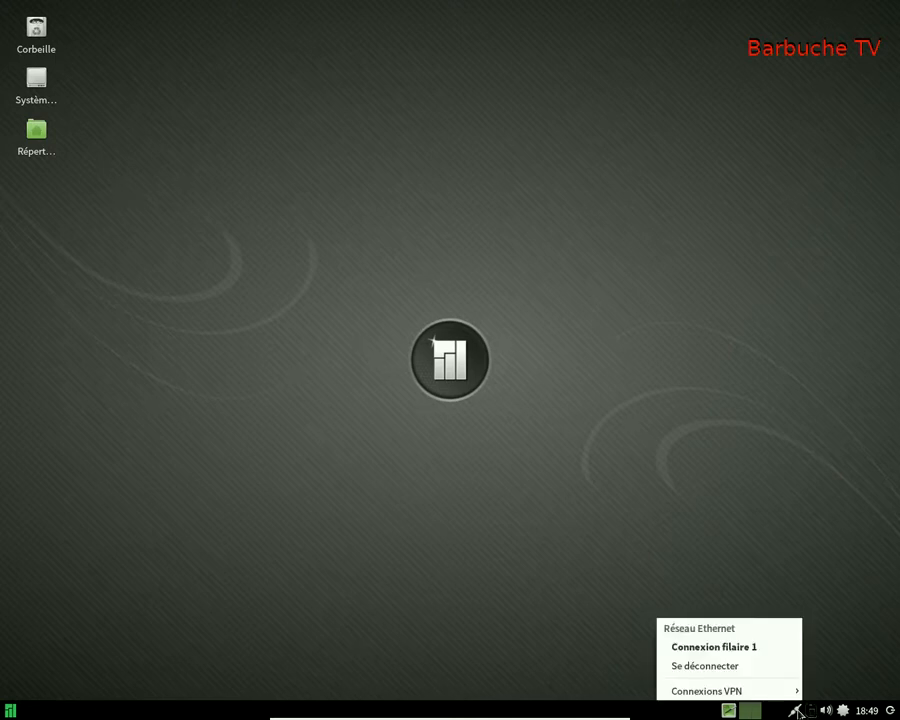
{"action": "left_click", "coordinate": [797, 575]}
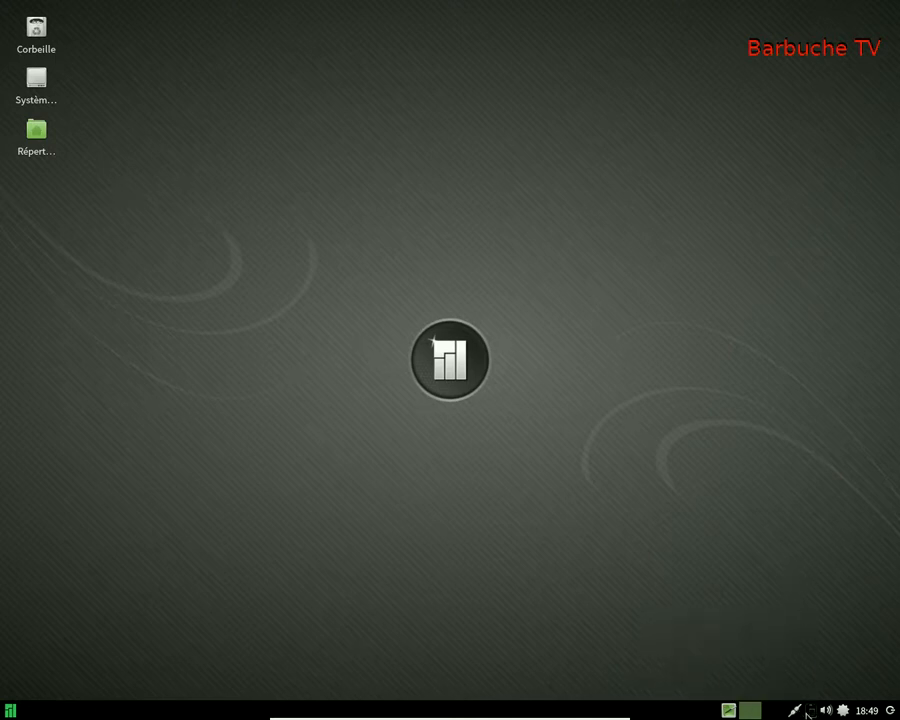
{"action": "right_click", "coordinate": [797, 711]}
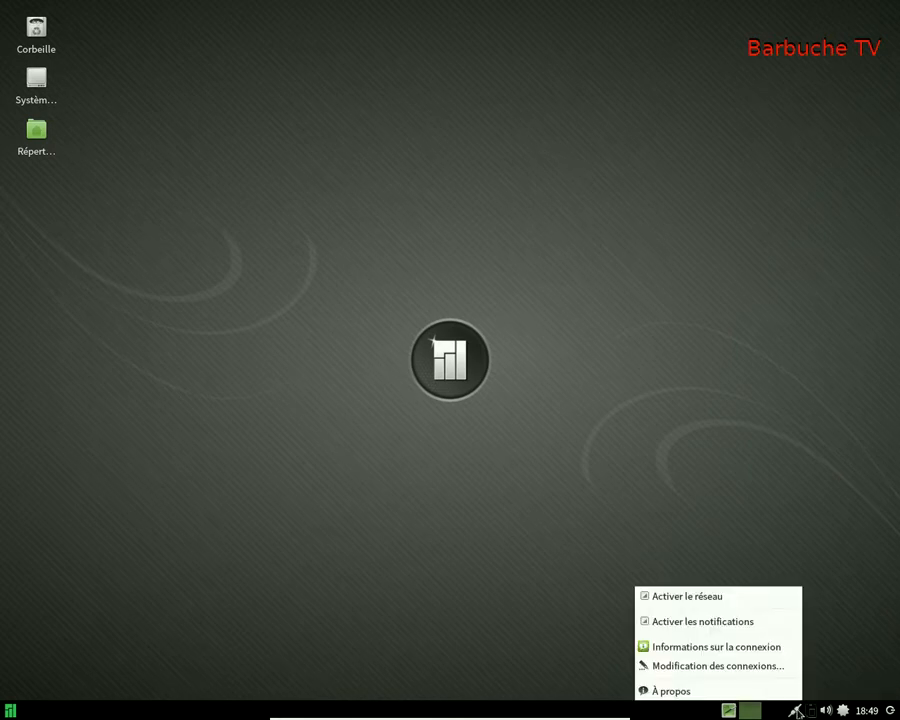
{"action": "left_click", "coordinate": [854, 614]}
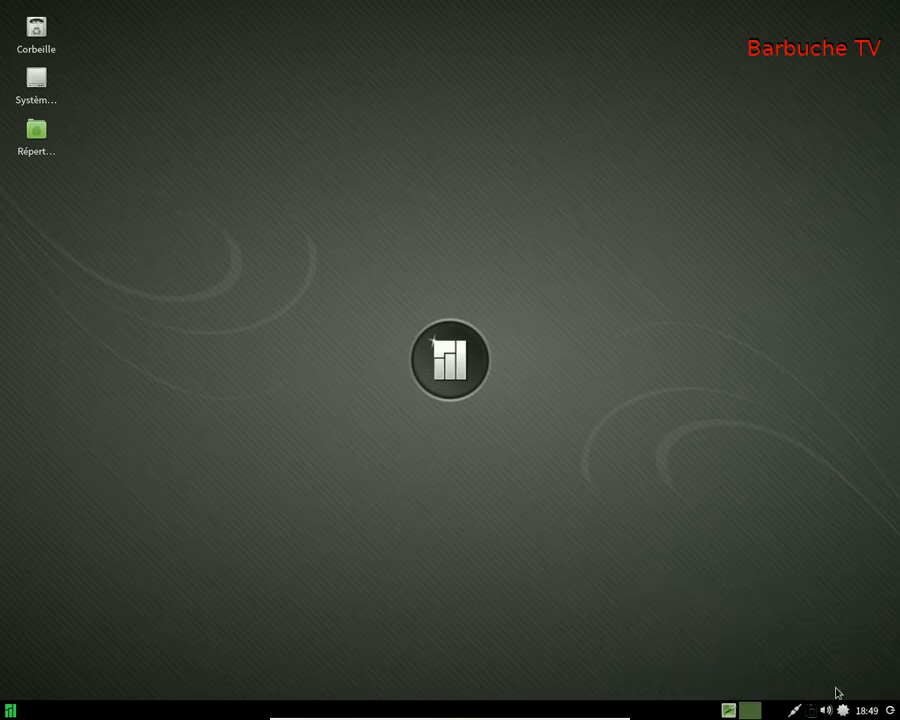
- View the audio profile choices of the volume applet without selecting another one
{"action": "right_click", "coordinate": [830, 708]}
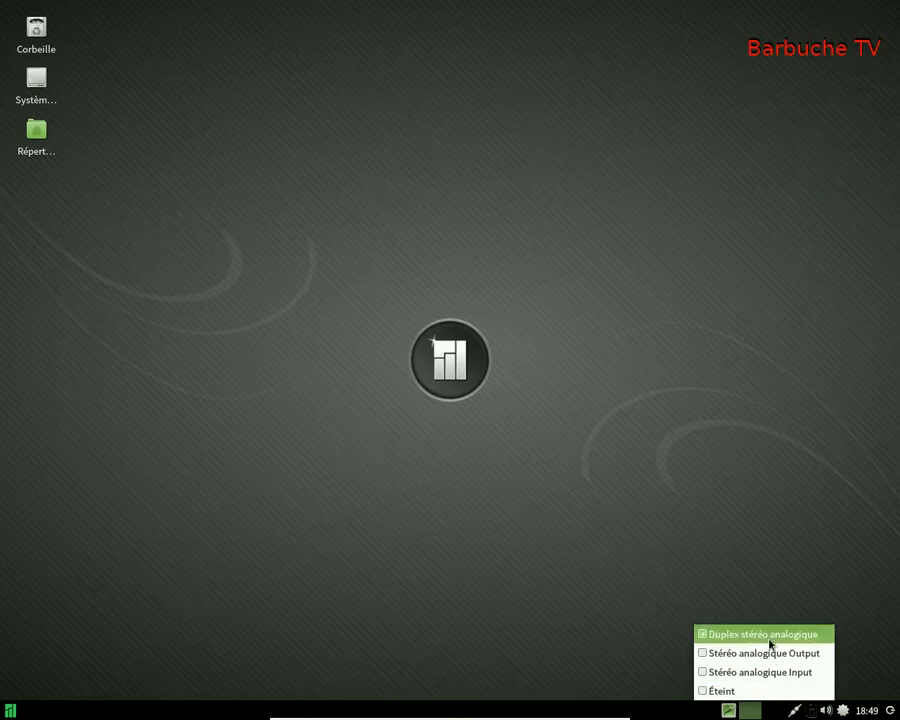
{"action": "left_click", "coordinate": [856, 656]}
{"action": "right_click", "coordinate": [829, 710]}
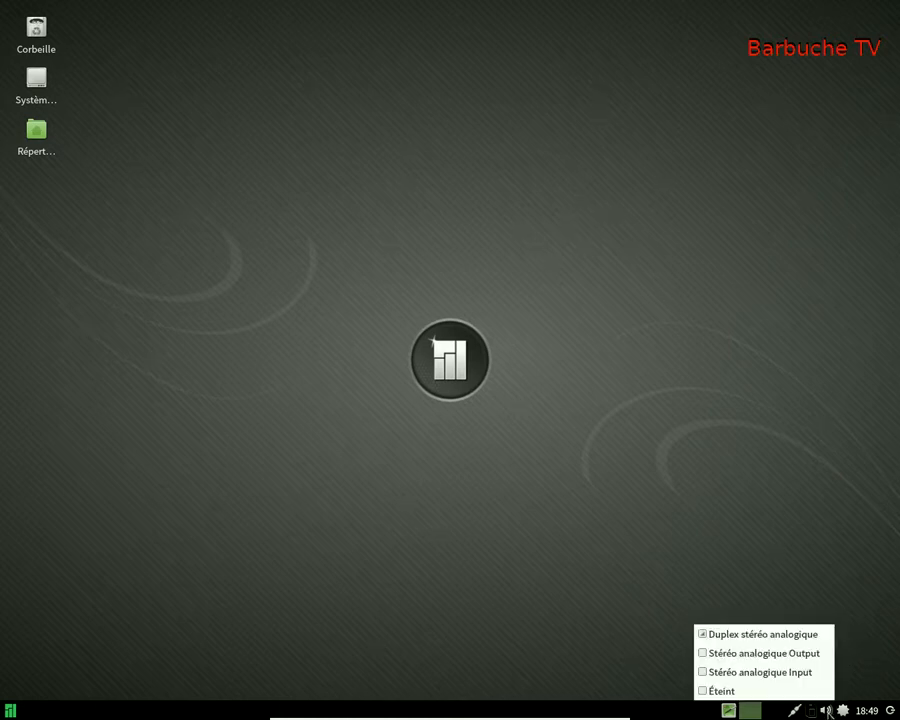
{"action": "left_click", "coordinate": [874, 592]}
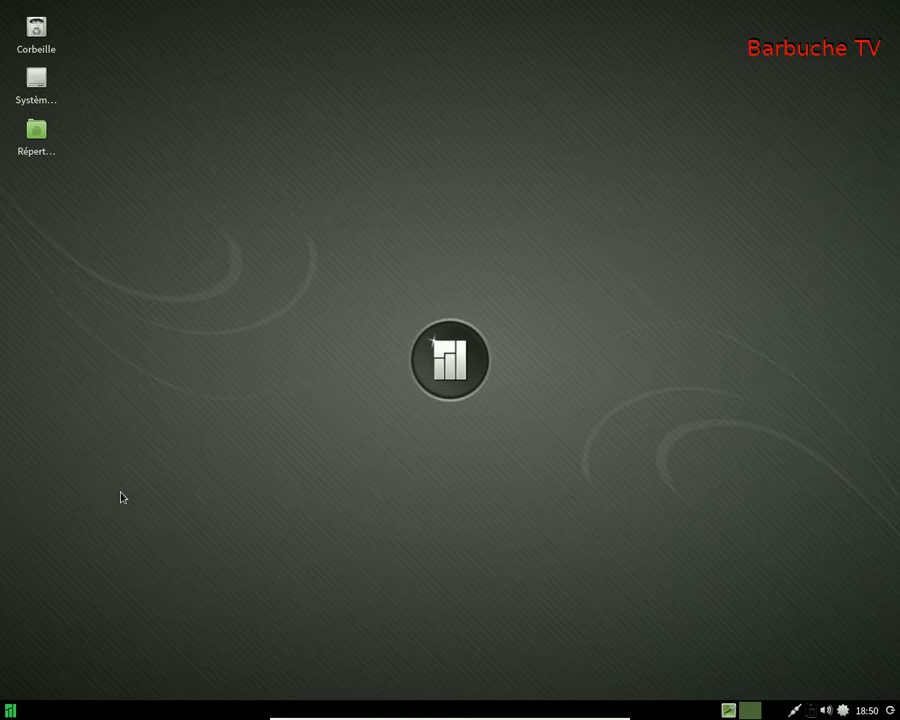
- Open the applications menu and browse the Bureau, Éducation and Internet categories
{"action": "left_click", "coordinate": [10, 710]}
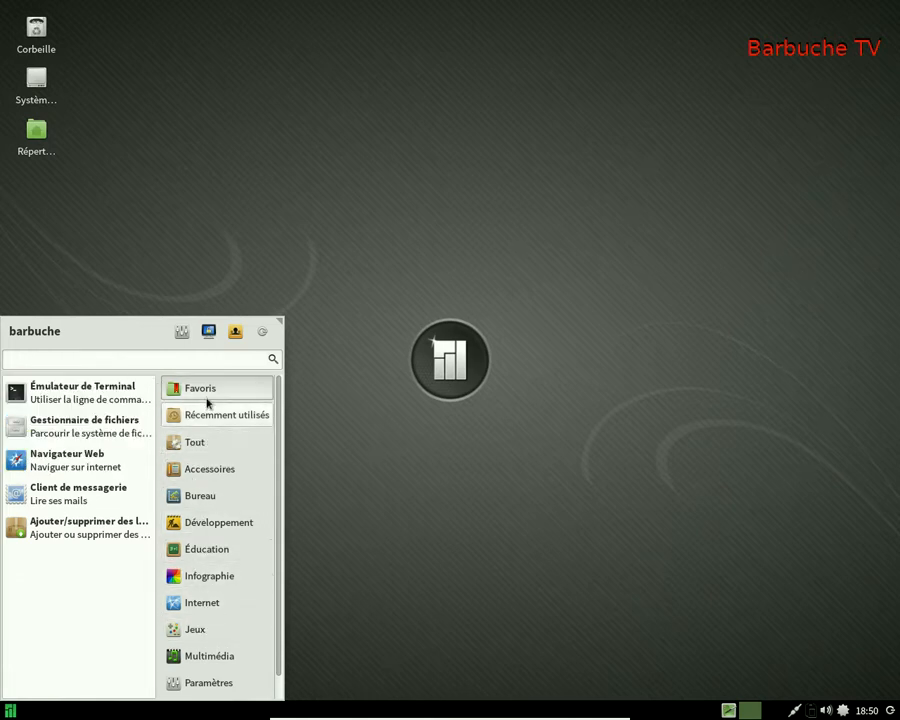
{"action": "left_click", "coordinate": [182, 495]}
{"action": "left_click", "coordinate": [180, 550]}
{"action": "left_click", "coordinate": [196, 603]}
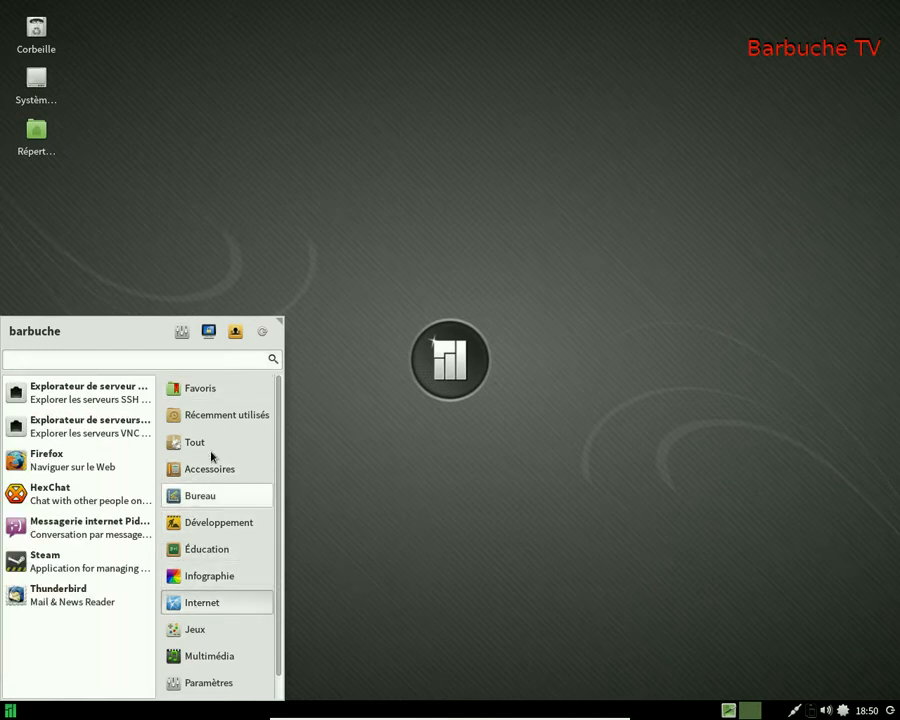
- Show the favourite applications and view the options available for Gestionnaire de fichiers
{"action": "left_click", "coordinate": [201, 392]}
{"action": "right_click", "coordinate": [97, 428]}
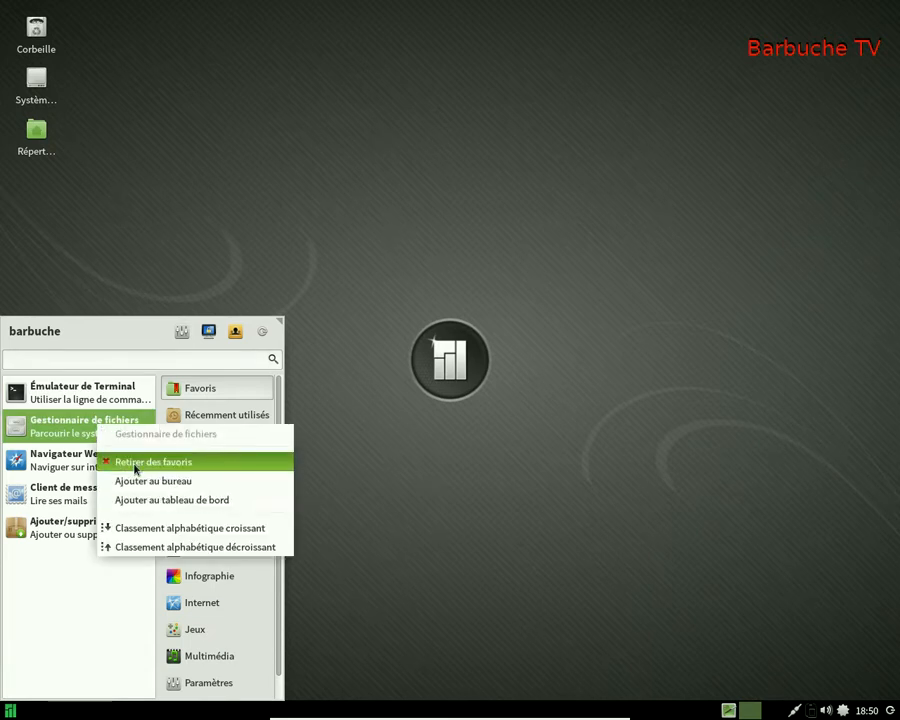
{"action": "left_click", "coordinate": [111, 563]}
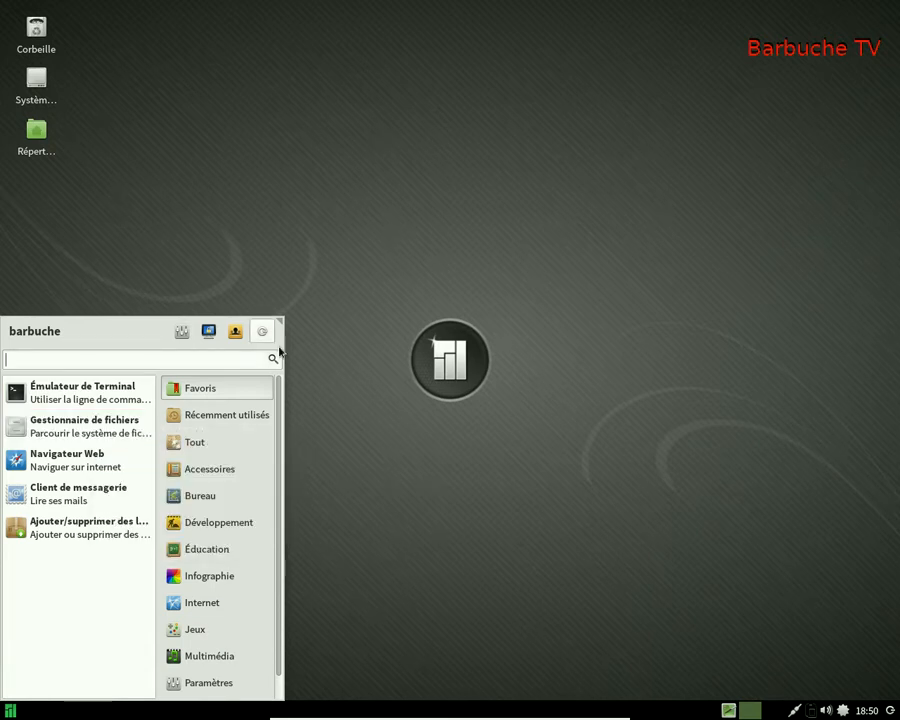
- Enlarge the applications menu, and open the Paramètres settings manager from it
{"action": "left_click_drag", "start_coordinate": [278, 316], "coordinate": [395, 282]}
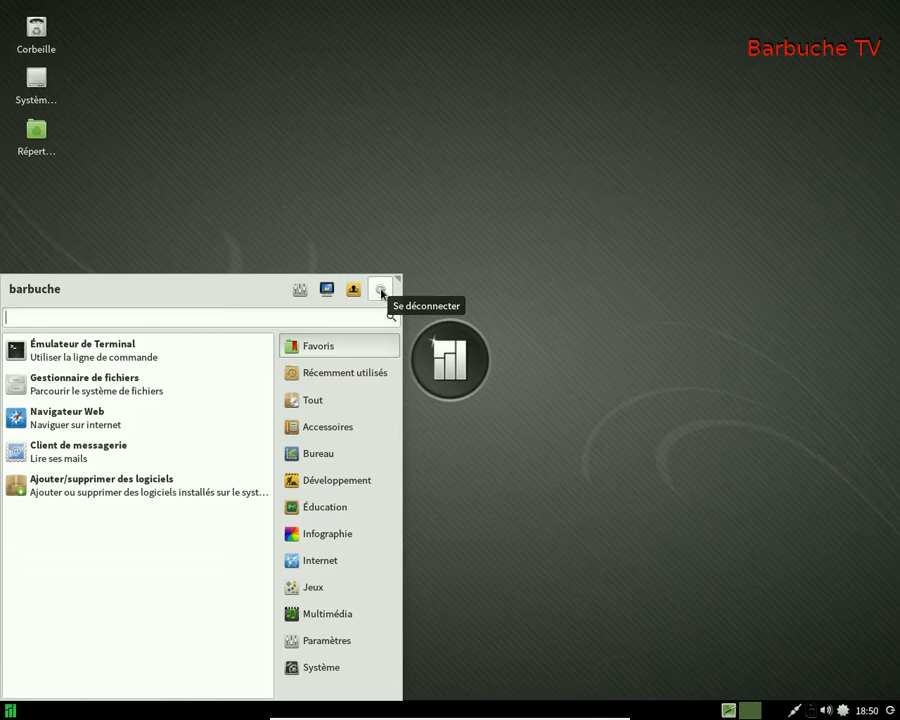
{"action": "left_click", "coordinate": [300, 290]}
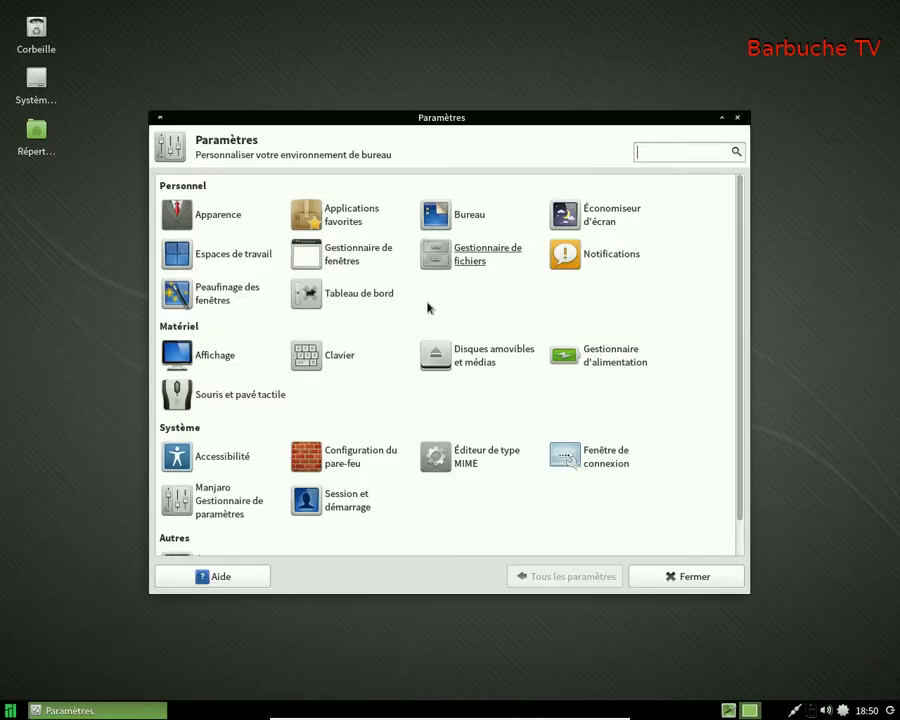
{"action": "scroll", "coordinate": [297, 362], "scroll_direction": "down", "scroll_amount": 1}
{"action": "scroll", "coordinate": [307, 368], "scroll_direction": "up", "scroll_amount": 1}
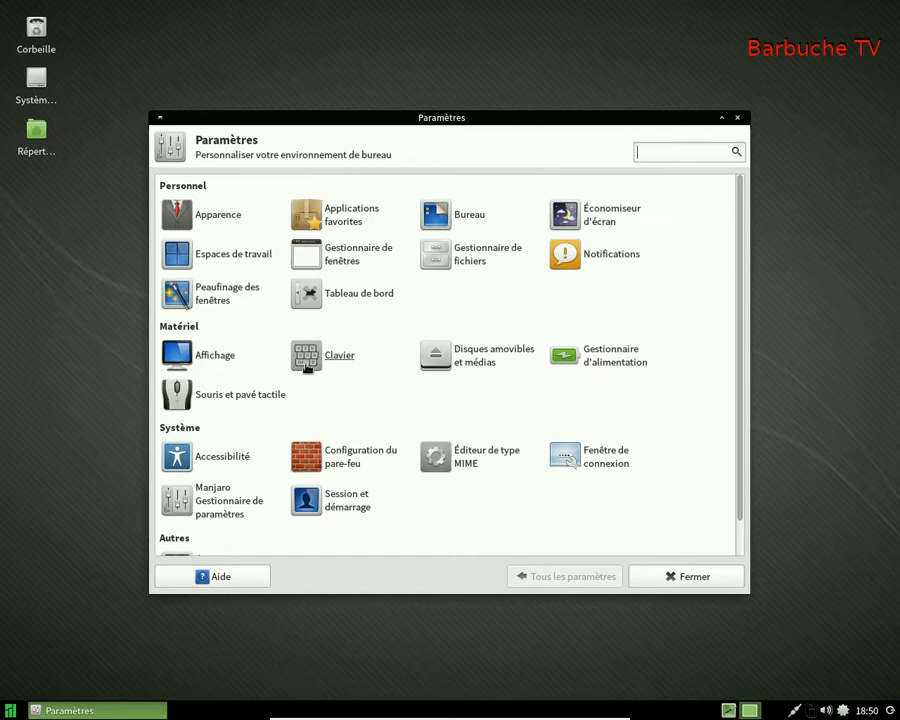
- Look through the Icônes, Polices and Style pages of the Apparence settings, and return to all settings
{"action": "left_click", "coordinate": [211, 218]}
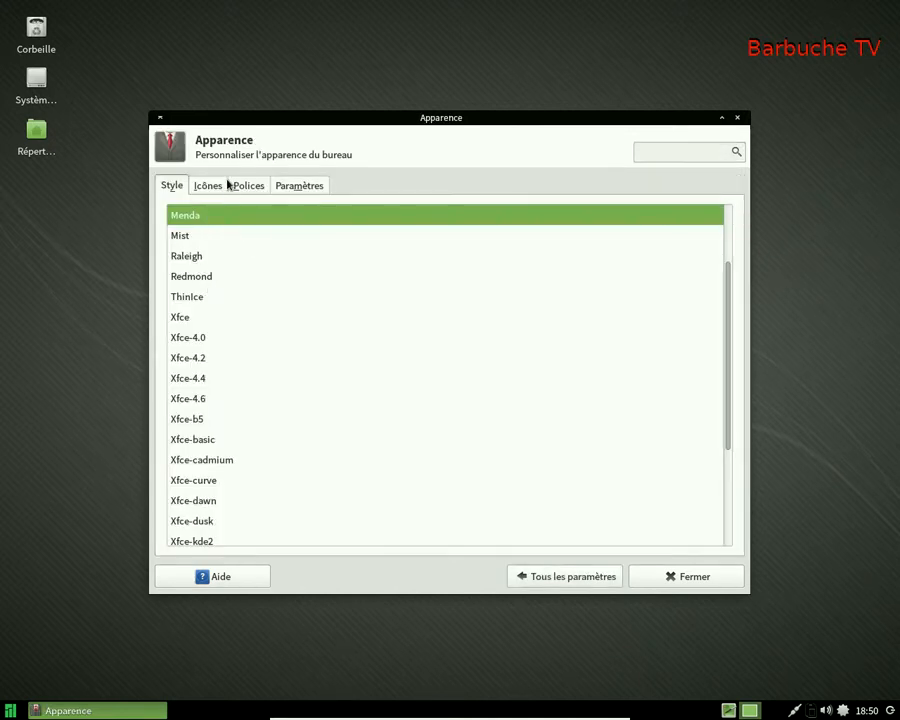
{"action": "left_click", "coordinate": [210, 185]}
{"action": "left_click", "coordinate": [255, 185]}
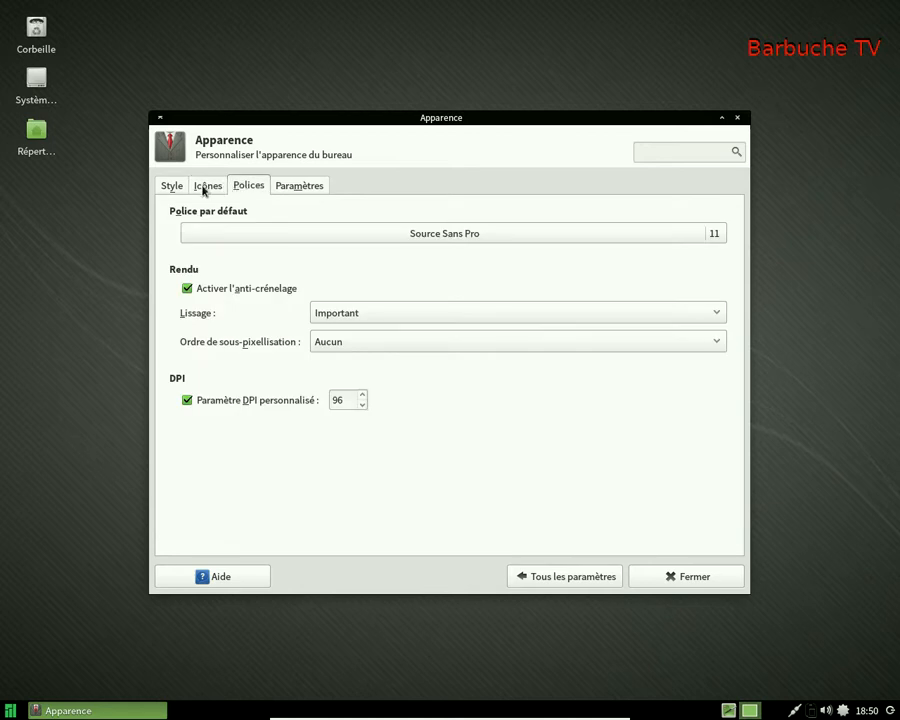
{"action": "left_click", "coordinate": [172, 186]}
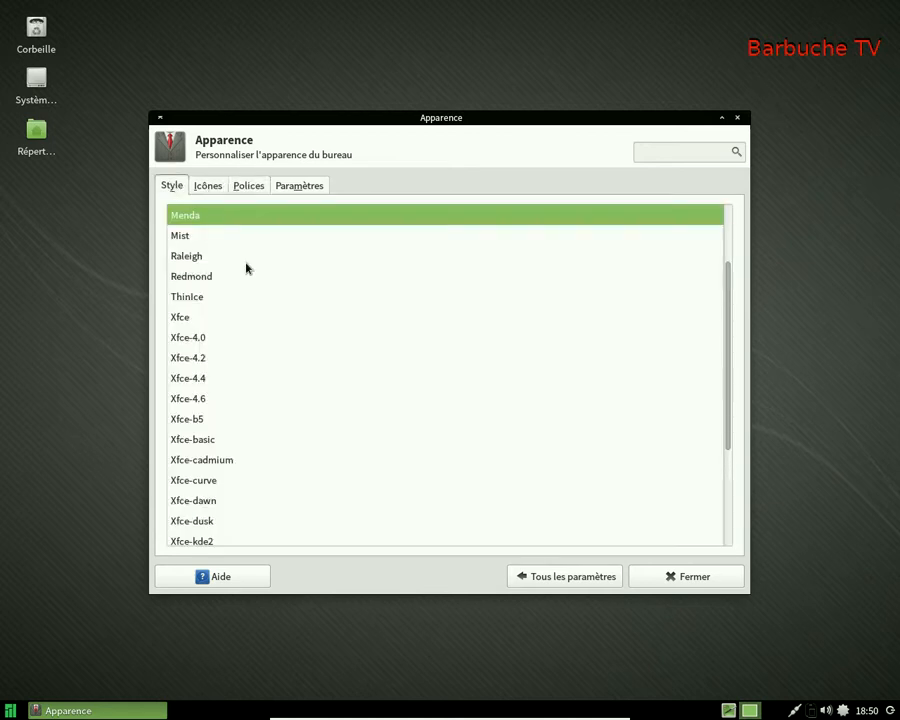
{"action": "left_click", "coordinate": [561, 578]}
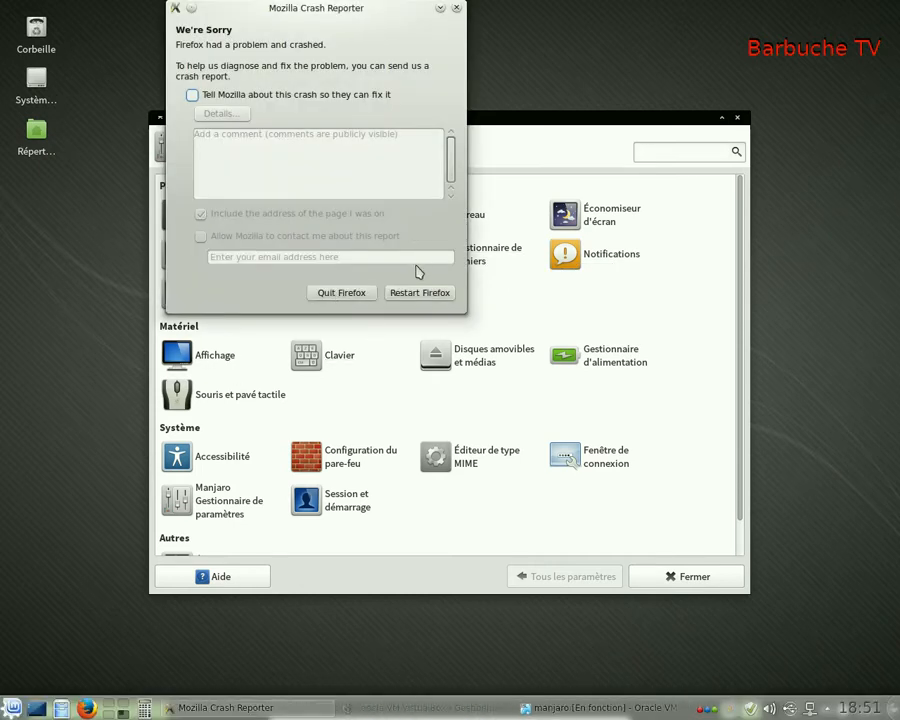
- Dismiss the Mozilla Crash Reporter by quitting Firefox
{"action": "left_click", "coordinate": [363, 297]}
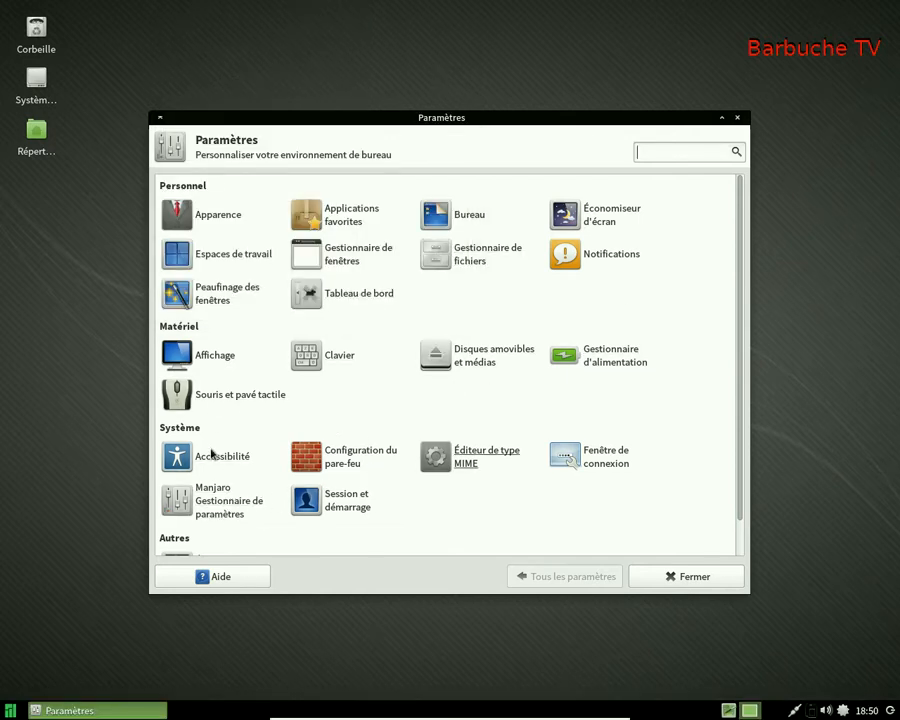
- Look over the settings categories and open the Disques amovibles et médias settings
{"action": "scroll", "coordinate": [245, 460], "scroll_direction": "down", "scroll_amount": 2}
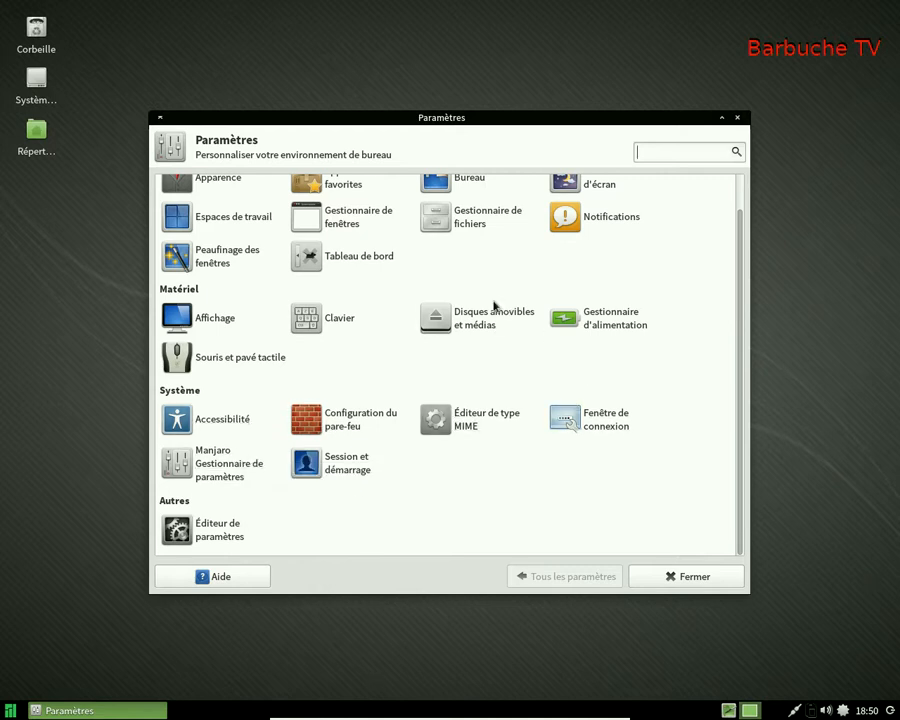
{"action": "scroll", "coordinate": [478, 321], "scroll_direction": "up", "scroll_amount": 2}
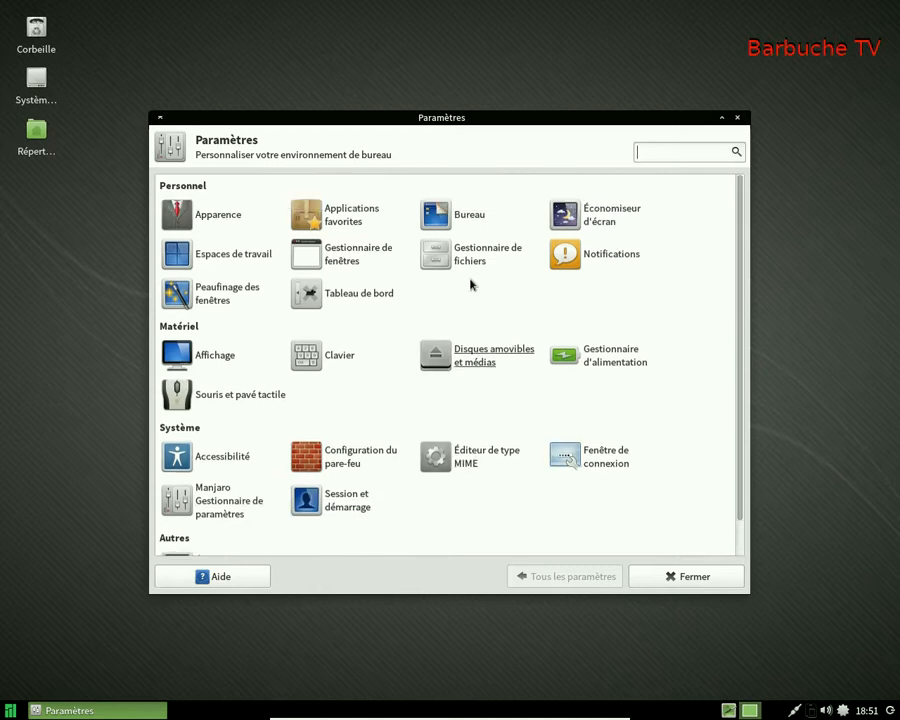
{"action": "left_click", "coordinate": [481, 355]}
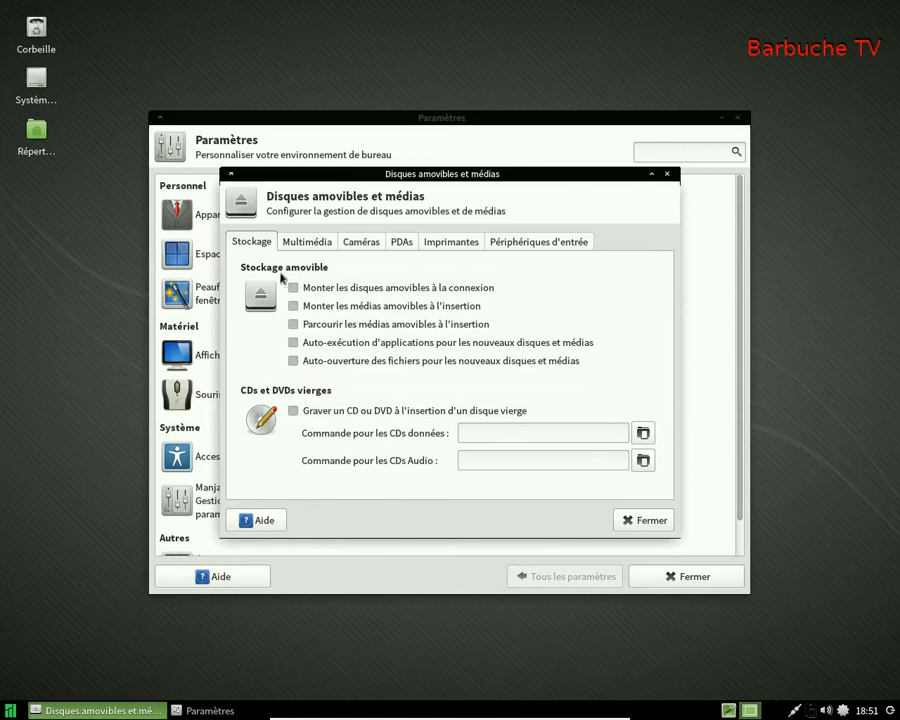
- Look through the Multimédia, Caméras, PDAs, Imprimantes and Stockage pages of the removable media settings, and close them
{"action": "left_click", "coordinate": [295, 243]}
{"action": "left_click", "coordinate": [366, 247]}
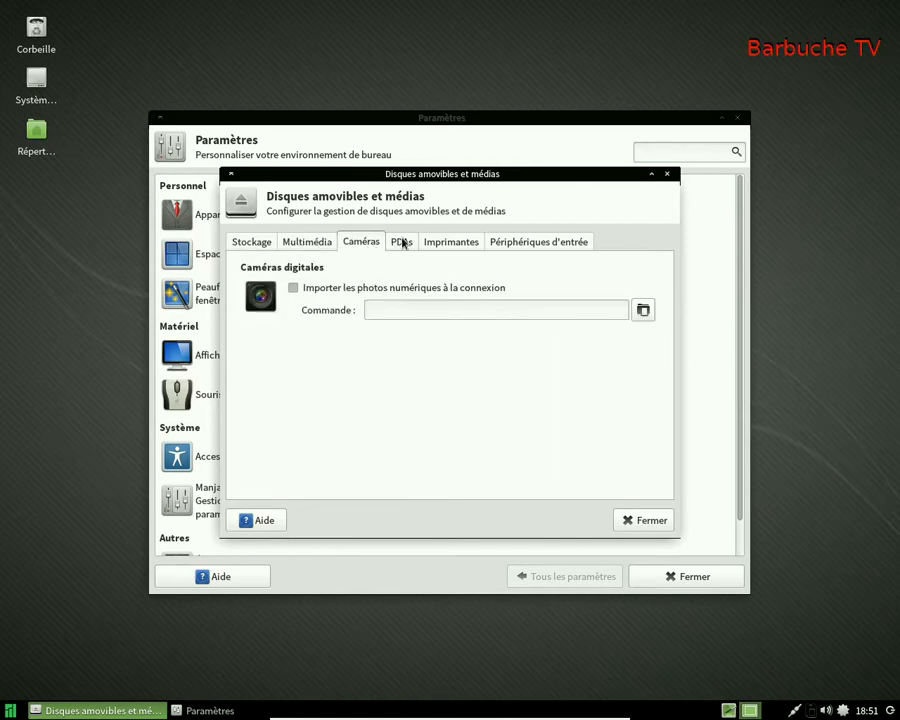
{"action": "left_click", "coordinate": [402, 242]}
{"action": "left_click", "coordinate": [436, 244]}
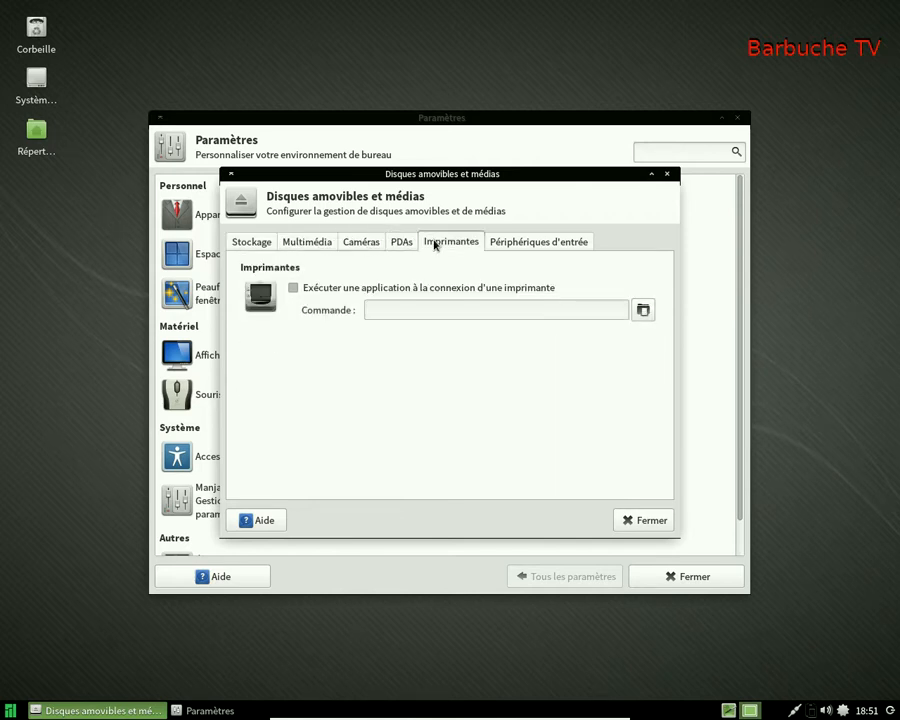
{"action": "left_click", "coordinate": [270, 245]}
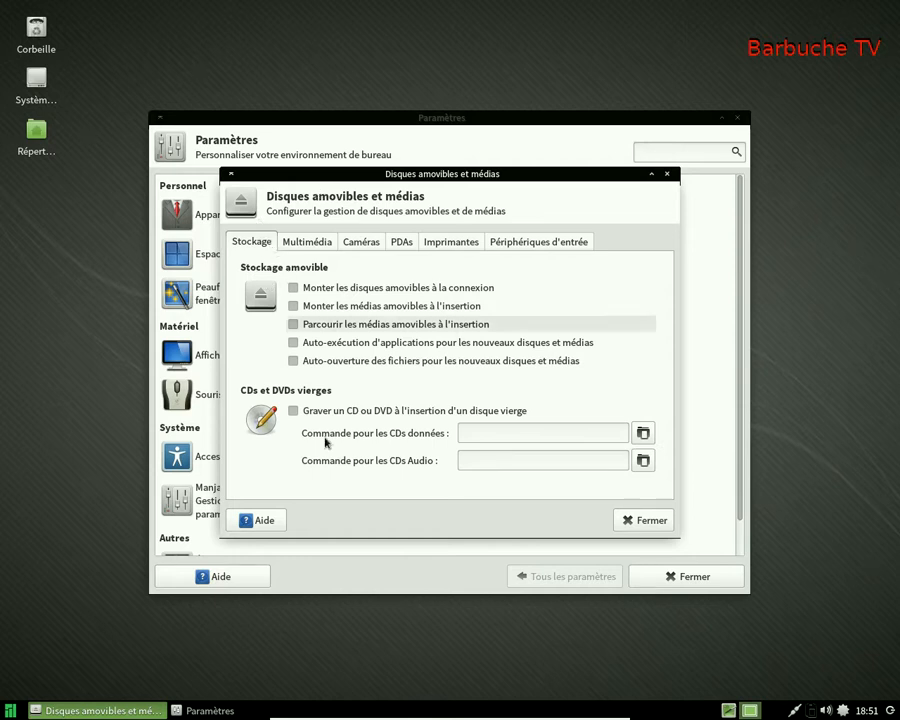
{"action": "left_click", "coordinate": [640, 525]}
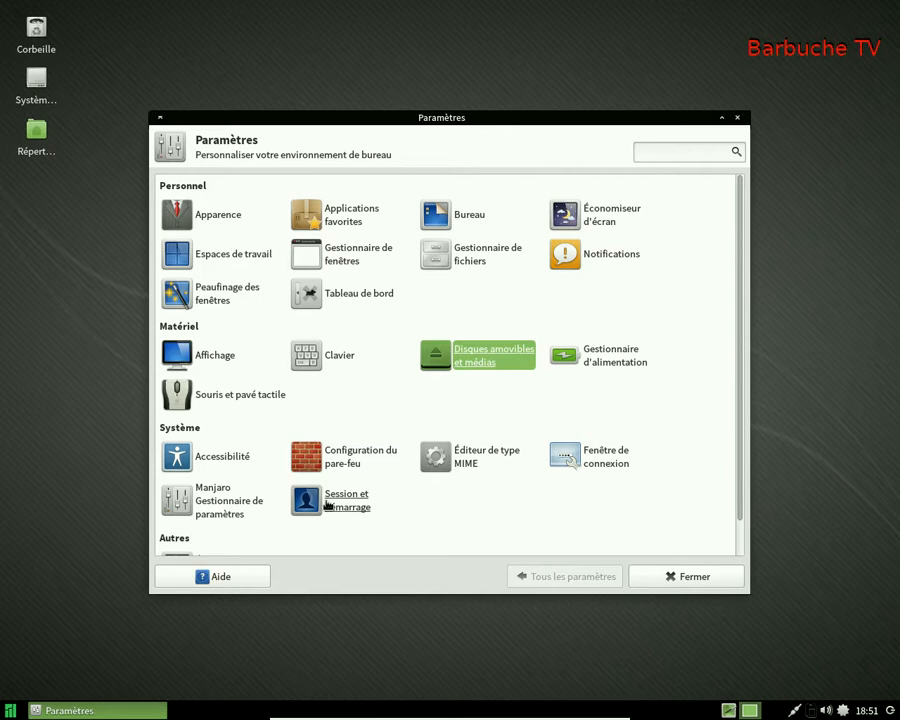
- Open the Éditeur de paramètres, move its window over the settings manager to view its channels, and close it
{"action": "scroll", "coordinate": [290, 503], "scroll_direction": "down", "scroll_amount": 2}
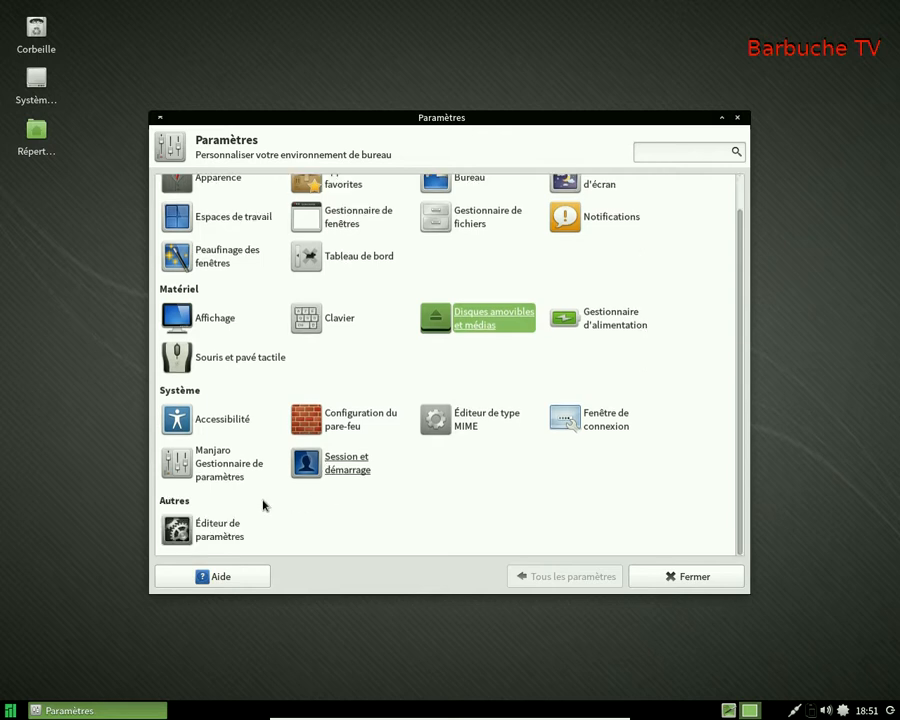
{"action": "left_click", "coordinate": [213, 527]}
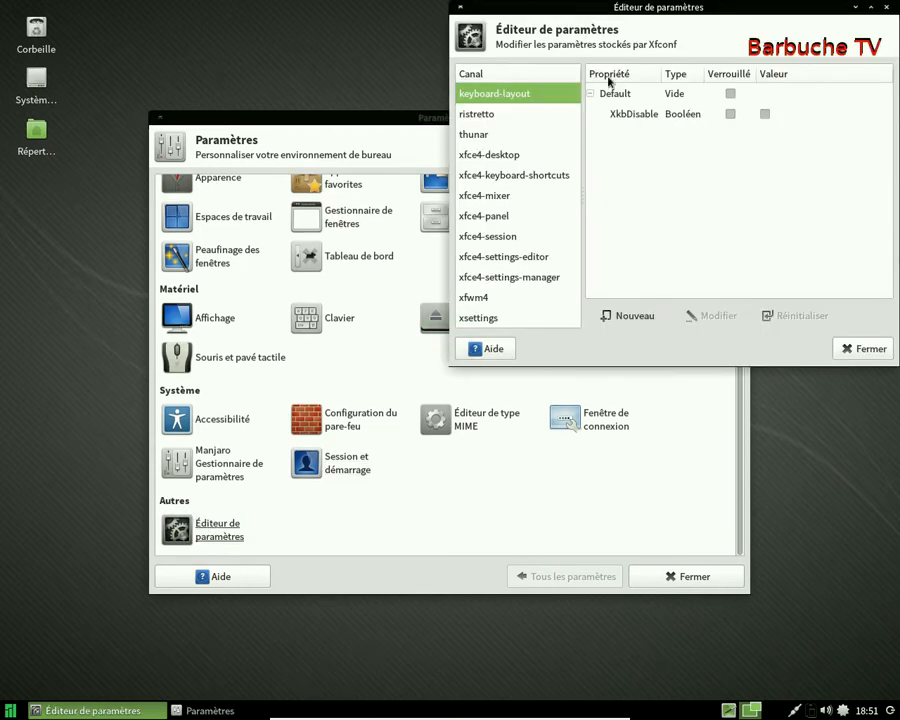
{"action": "left_click_drag", "start_coordinate": [628, 12], "coordinate": [637, 28]}
{"action": "left_click_drag", "start_coordinate": [465, 126], "coordinate": [423, 142]}
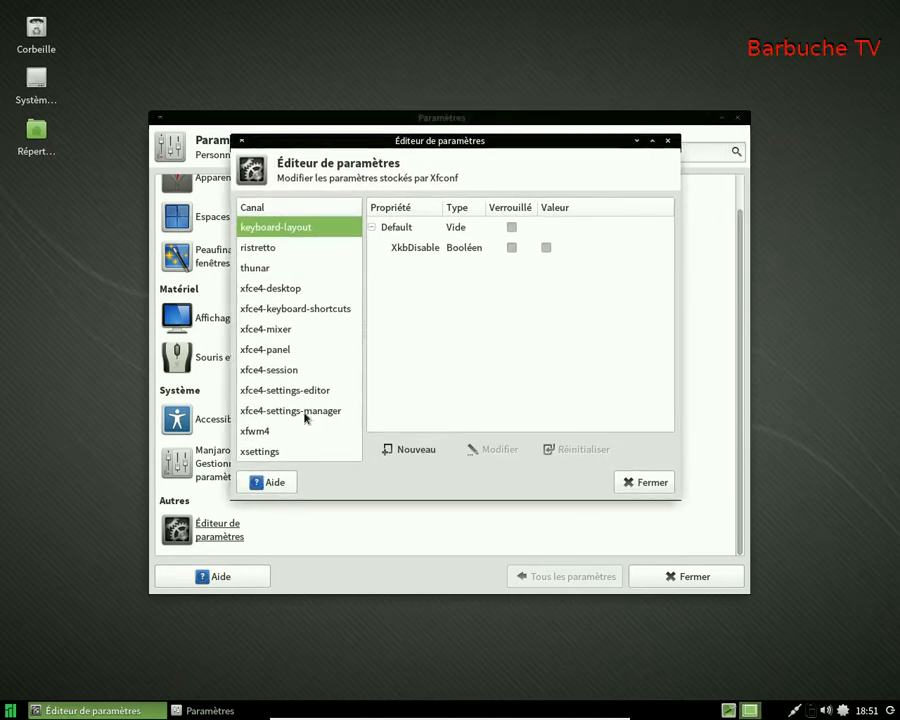
{"action": "left_click", "coordinate": [668, 141]}
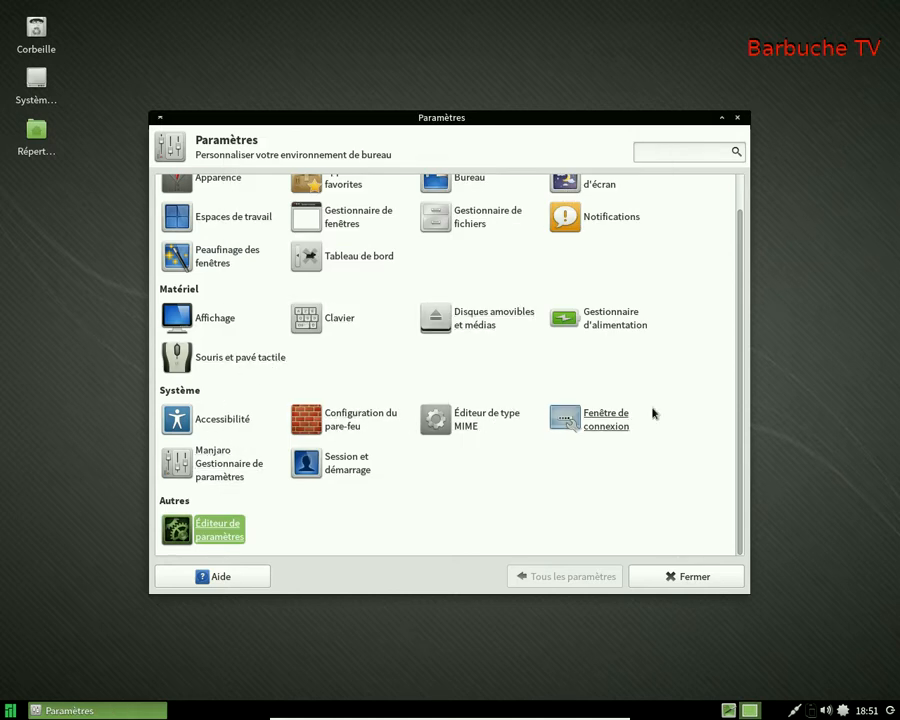
- Open the Manjaro Gestionnaire de paramètres, authorizing it with the administrator password
{"action": "left_click", "coordinate": [233, 470]}
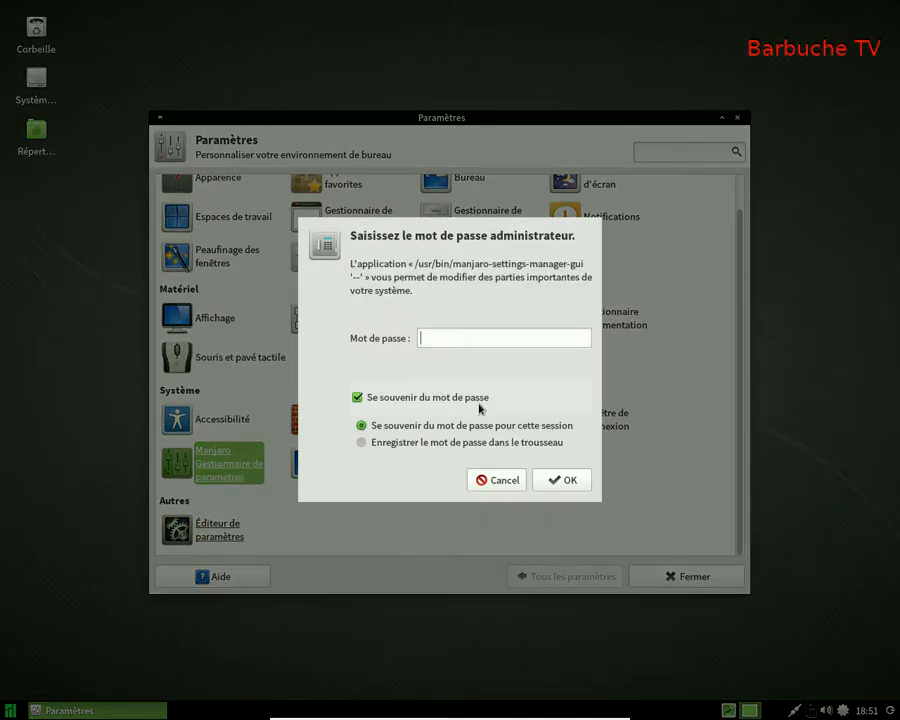
{"action": "type", "text": "••••••••••••"}
{"action": "key", "text": "Return"}
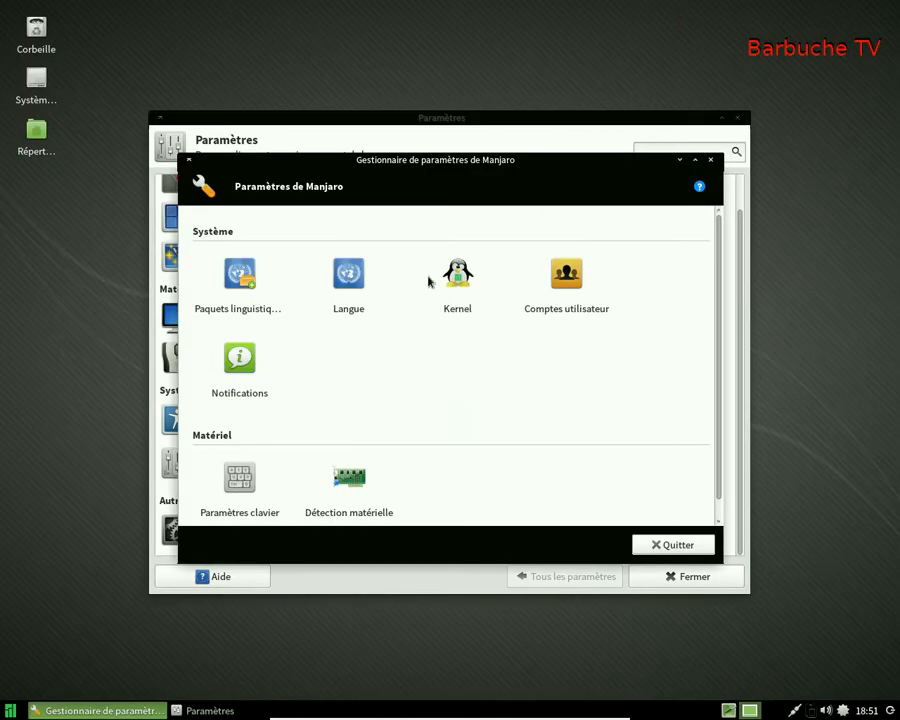
- Examine the available kernels in the Manjaro settings, and close both settings managers
{"action": "scroll", "coordinate": [254, 396], "scroll_direction": "down", "scroll_amount": 1}
{"action": "scroll", "coordinate": [292, 424], "scroll_direction": "up", "scroll_amount": 1}
{"action": "left_click", "coordinate": [456, 285]}
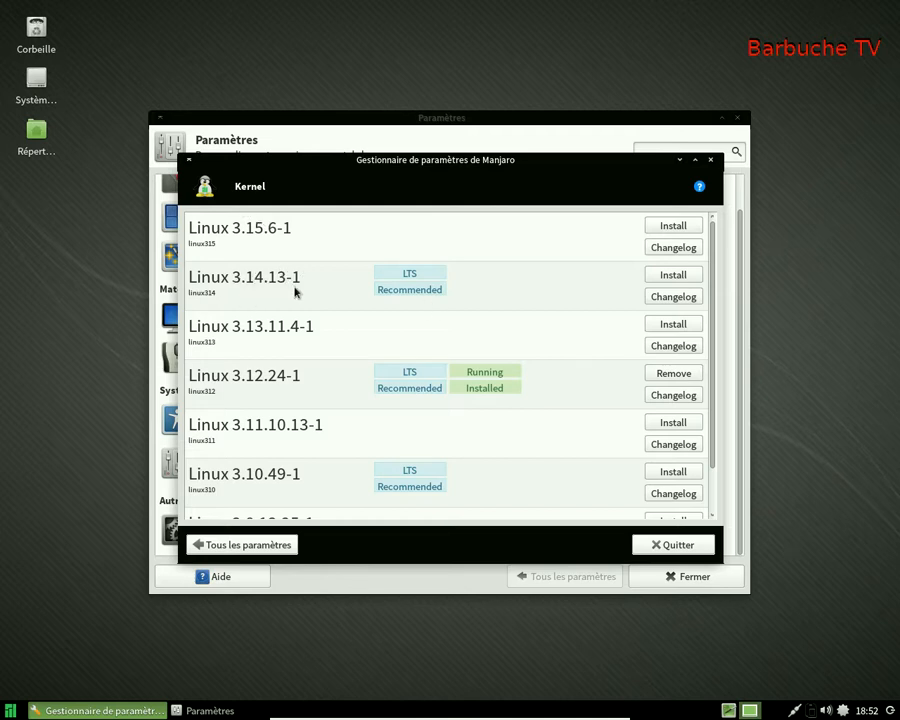
{"action": "left_click", "coordinate": [684, 547]}
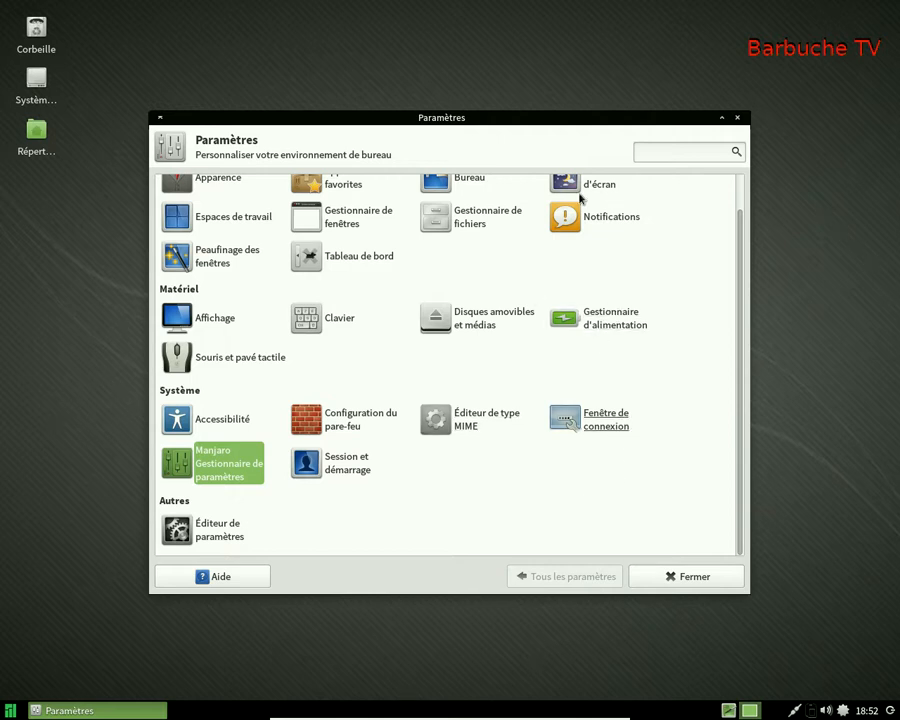
{"action": "left_click", "coordinate": [739, 119]}
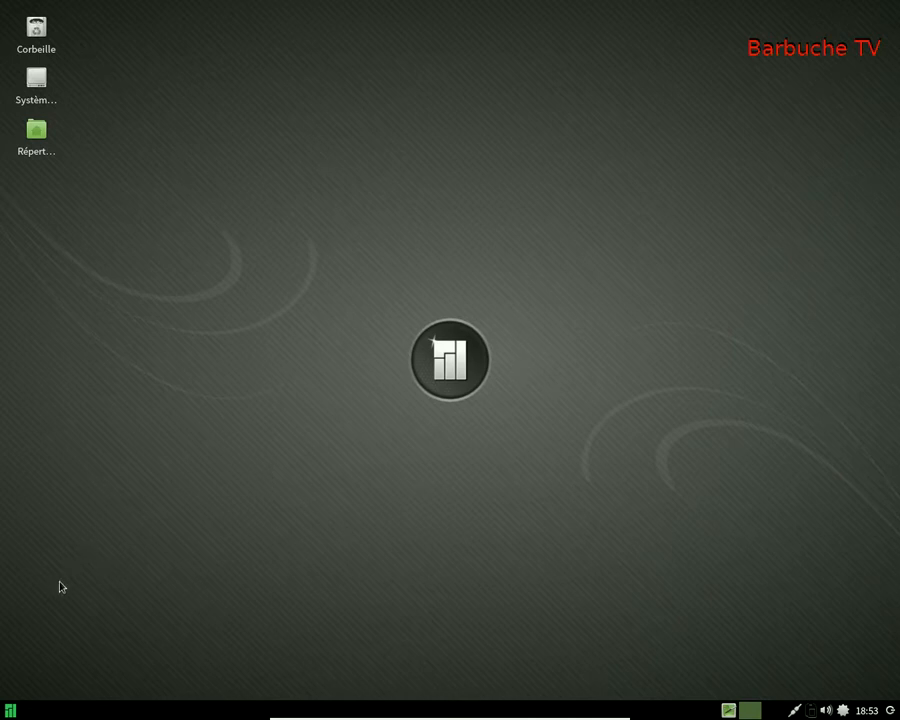
- Open Ajouter/supprimer des logiciels from the applications menu, and view the package manager's À propos information
{"action": "left_click", "coordinate": [6, 702]}
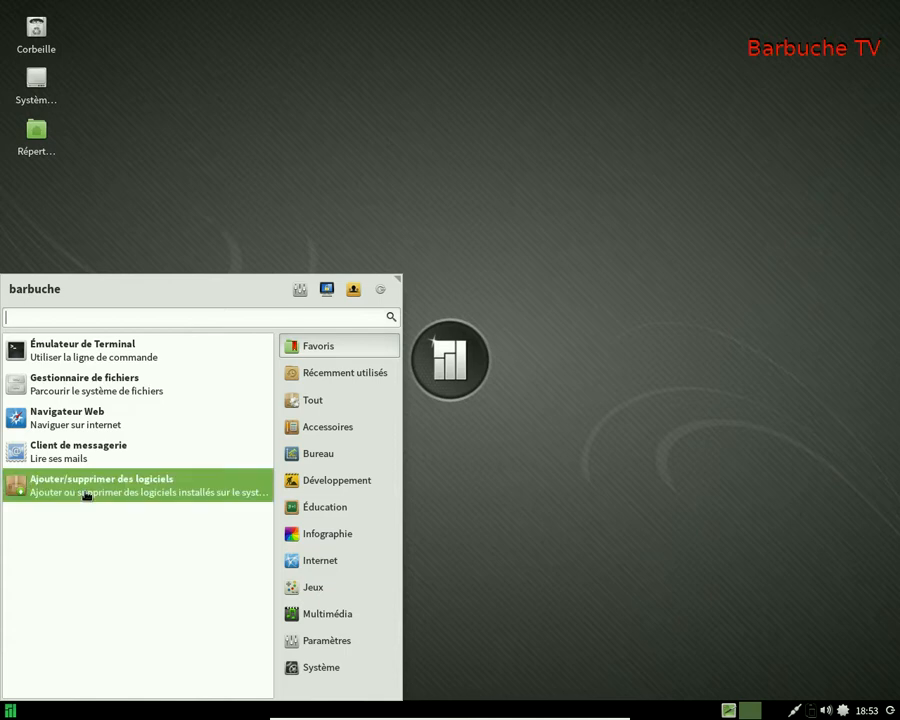
{"action": "left_click", "coordinate": [86, 486]}
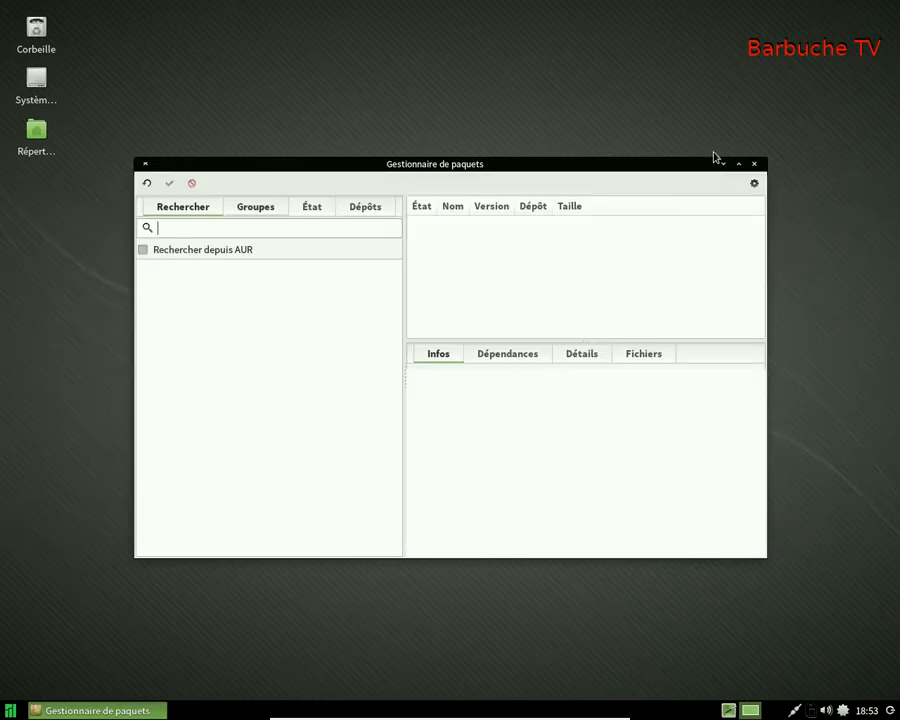
{"action": "left_click", "coordinate": [756, 183]}
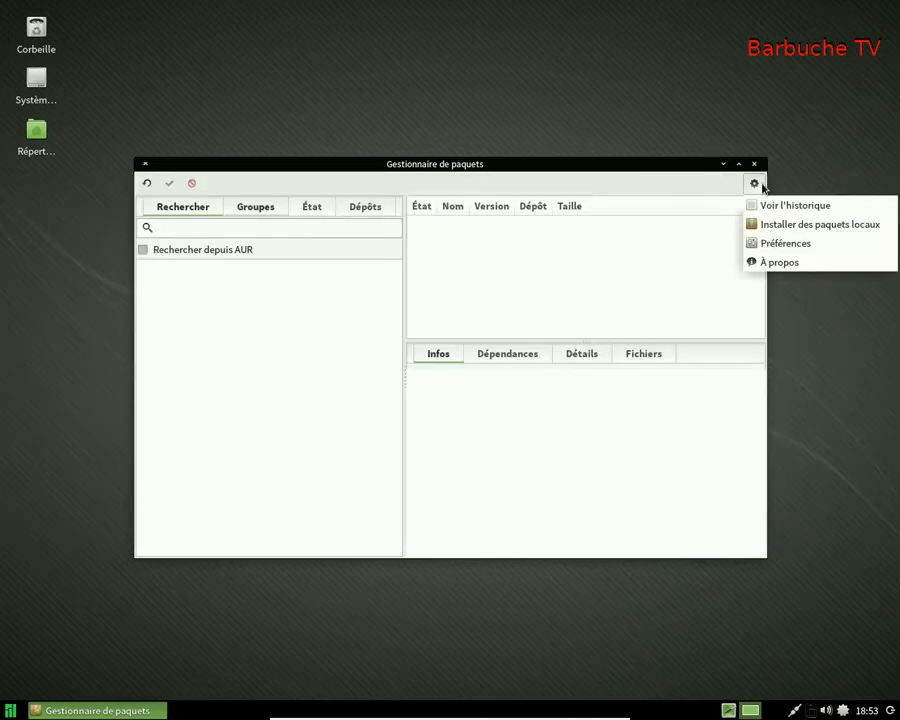
{"action": "left_click", "coordinate": [767, 261]}
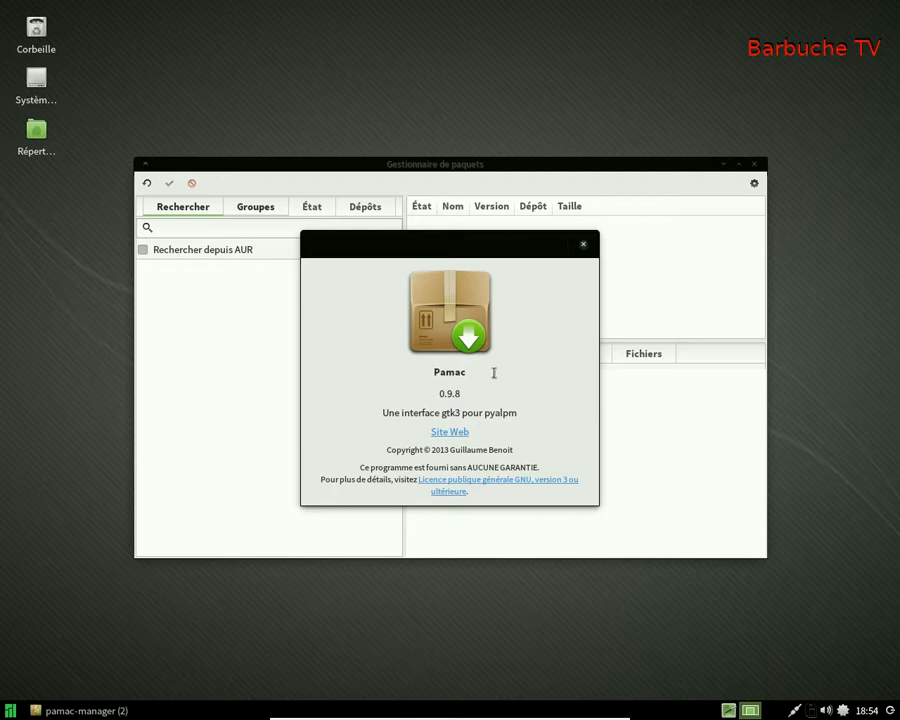
{"action": "left_click", "coordinate": [584, 245]}
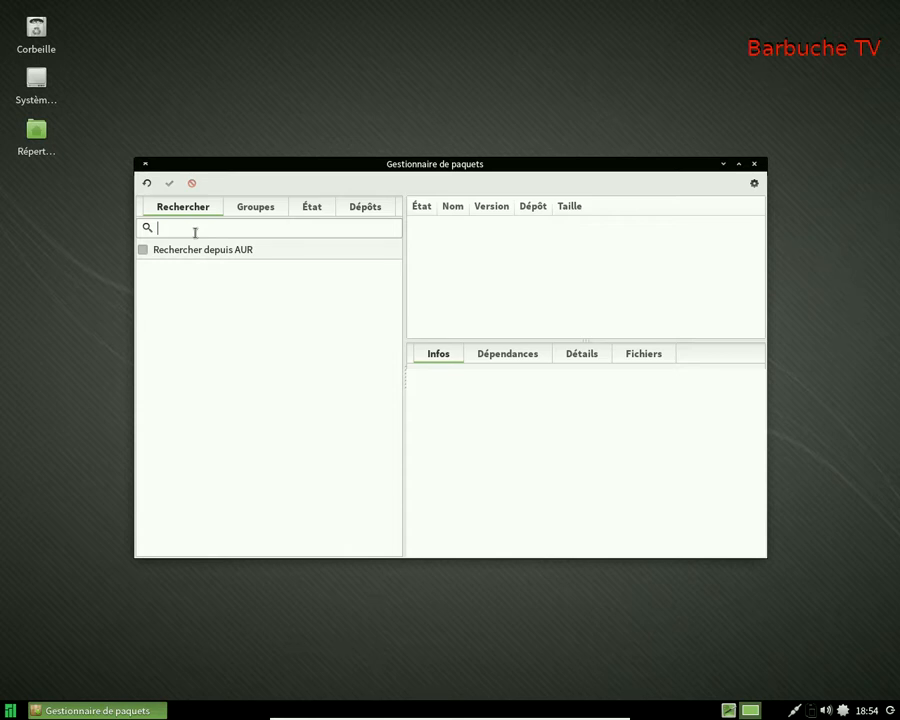
- Search the packages for smplayer, and review the smplayer package's Dépendances, Détails and Infos
{"action": "type", "text": "smplayer"}
{"action": "key", "text": "Return"}
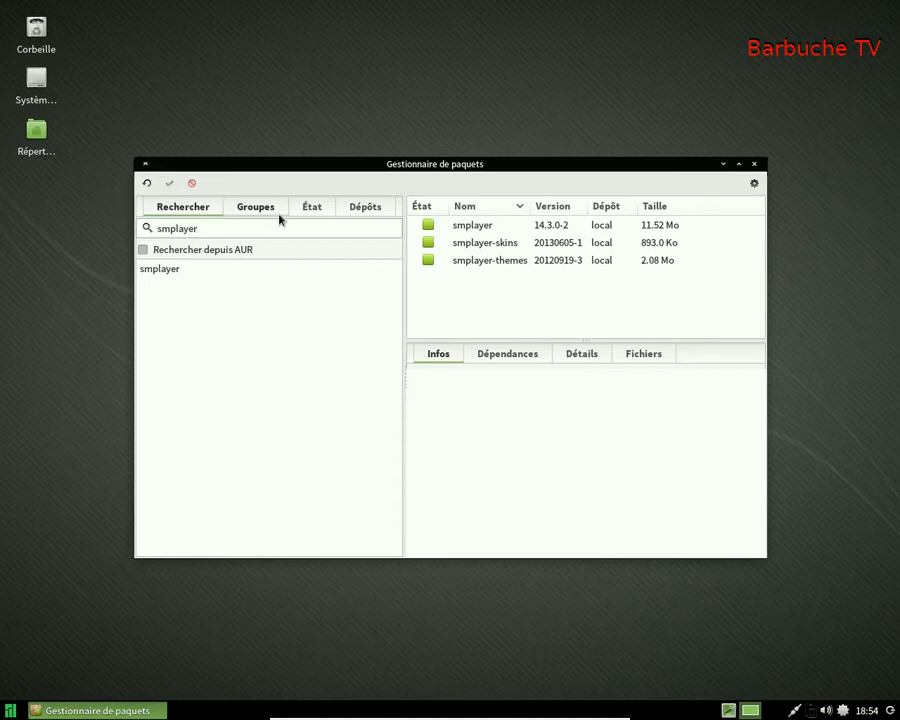
{"action": "left_click", "coordinate": [481, 228]}
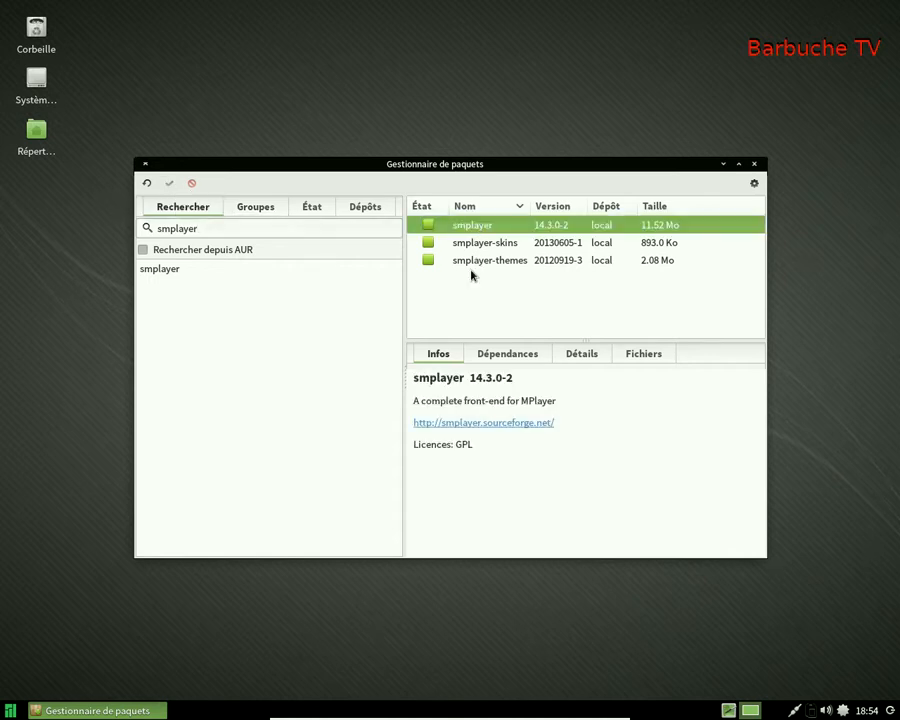
{"action": "left_click", "coordinate": [502, 355]}
{"action": "left_click", "coordinate": [582, 353]}
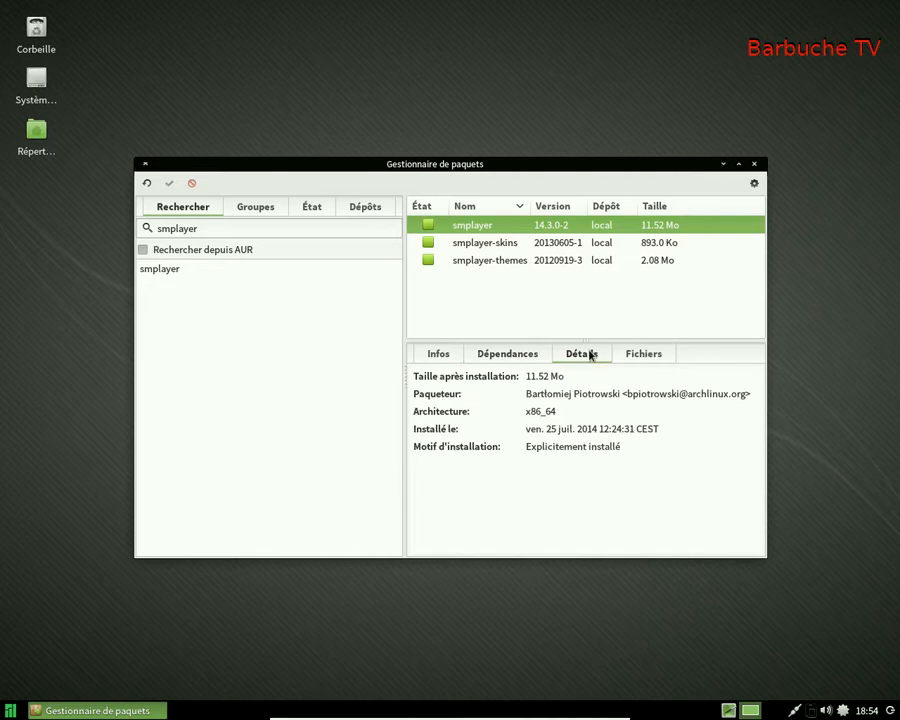
{"action": "left_click", "coordinate": [439, 354]}
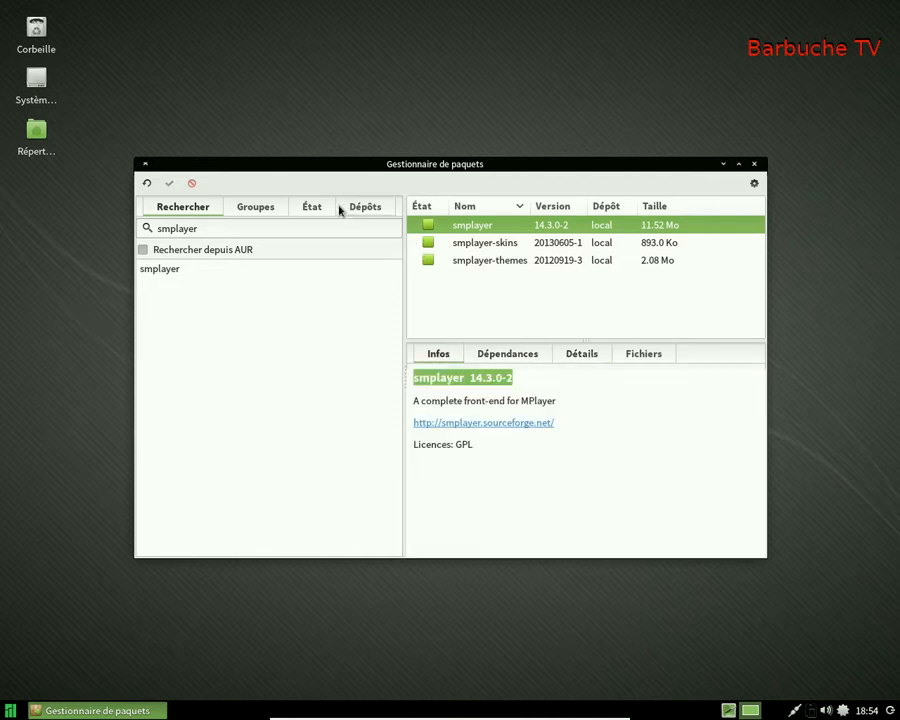
- Look at the package lists by Groupes and by État, and return to the package search
{"action": "left_click", "coordinate": [272, 203]}
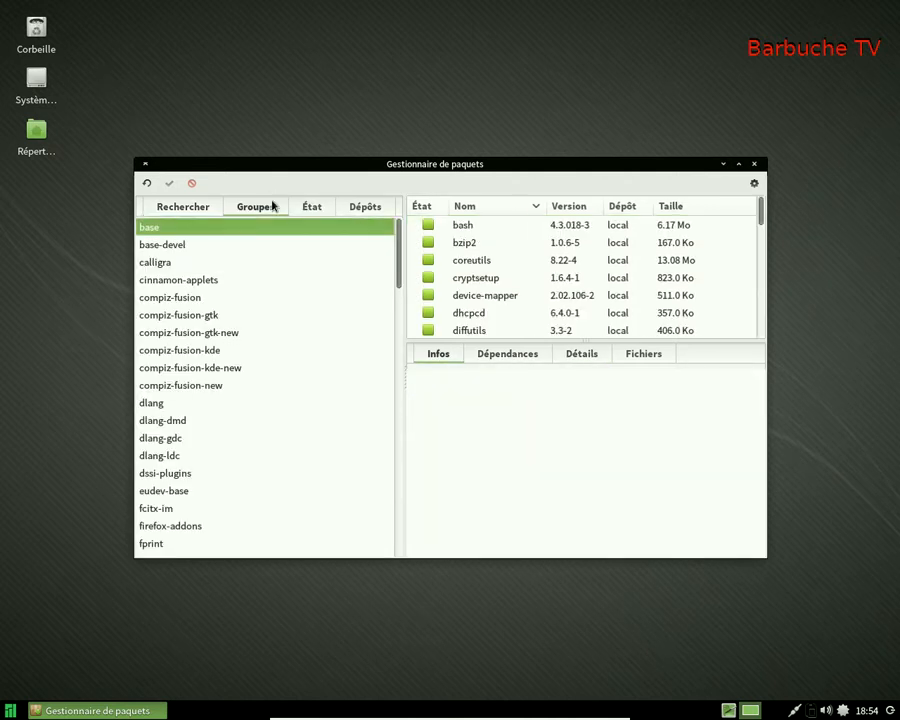
{"action": "left_click", "coordinate": [314, 207]}
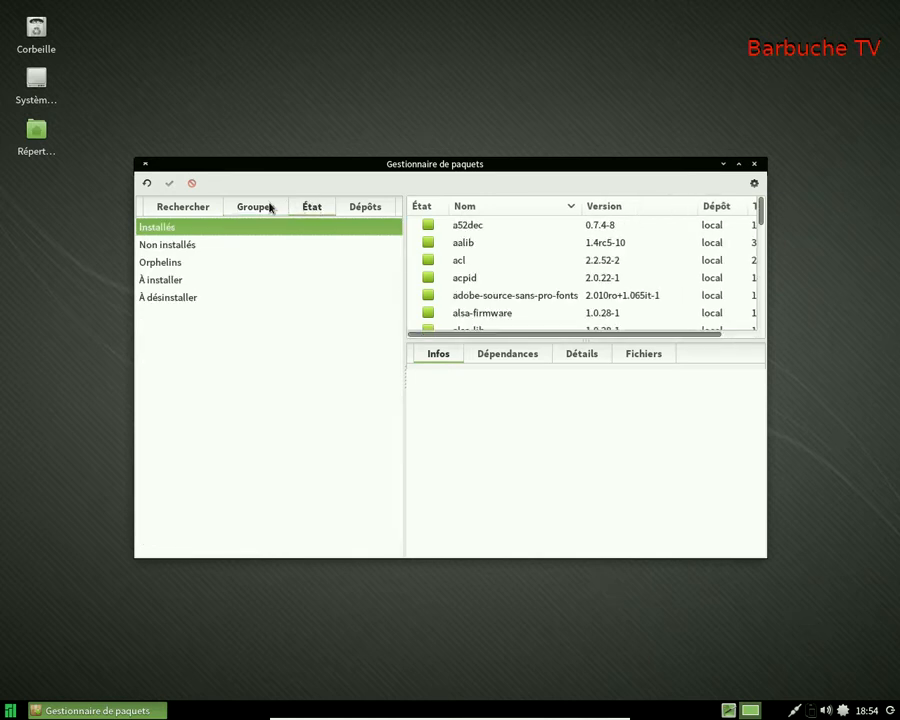
{"action": "left_click", "coordinate": [188, 206]}
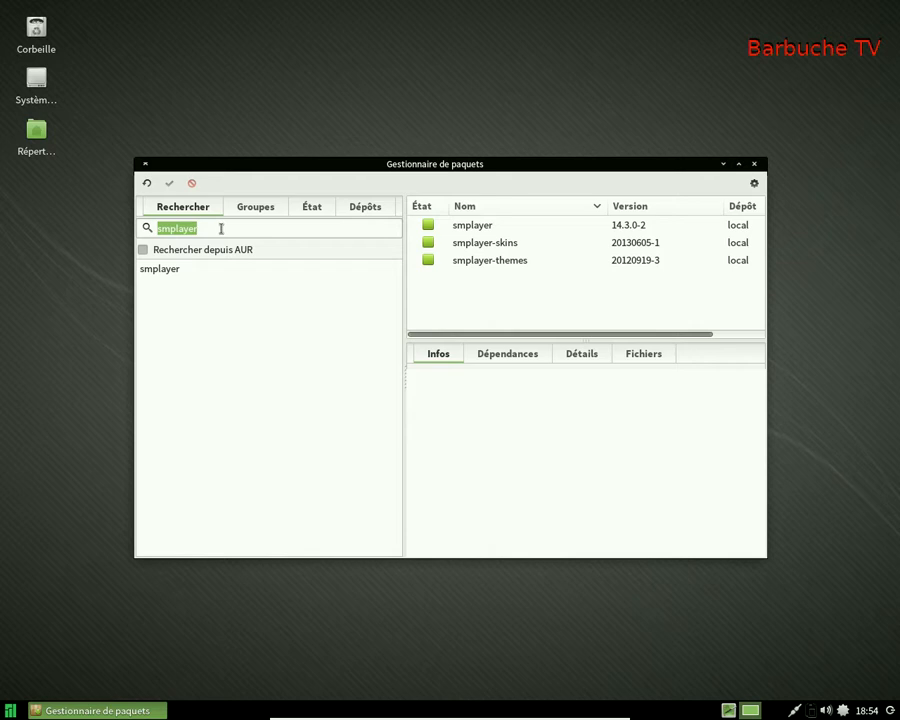
- Repeat the smplayer search with AUR packages included, and close the package manager
{"action": "left_click", "coordinate": [143, 251]}
{"action": "left_click", "coordinate": [204, 229]}
{"action": "key", "text": "Return"}
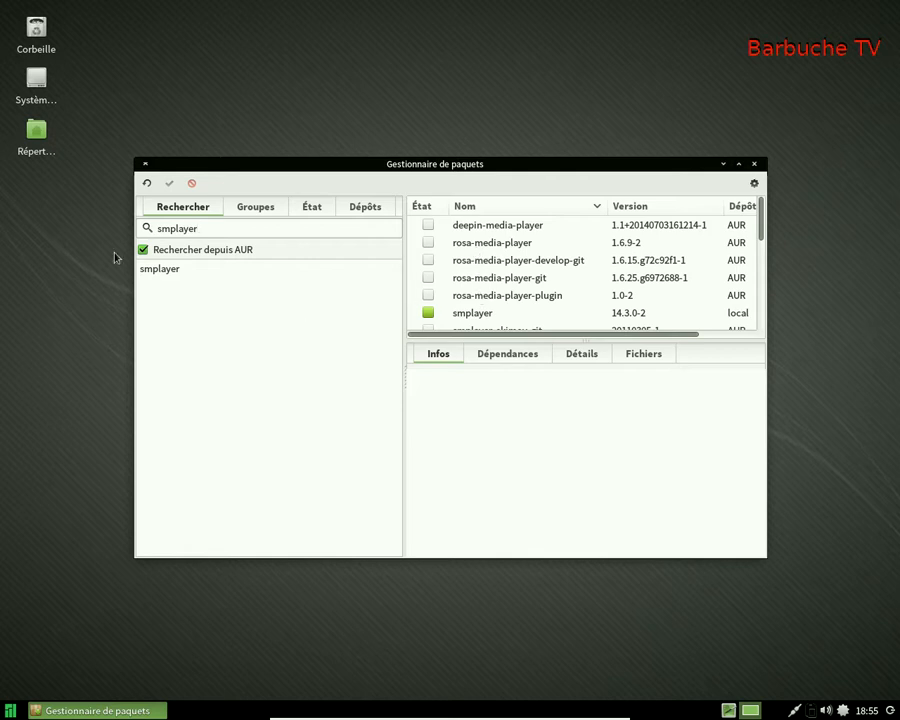
{"action": "left_click_drag", "start_coordinate": [207, 227], "coordinate": [157, 261]}
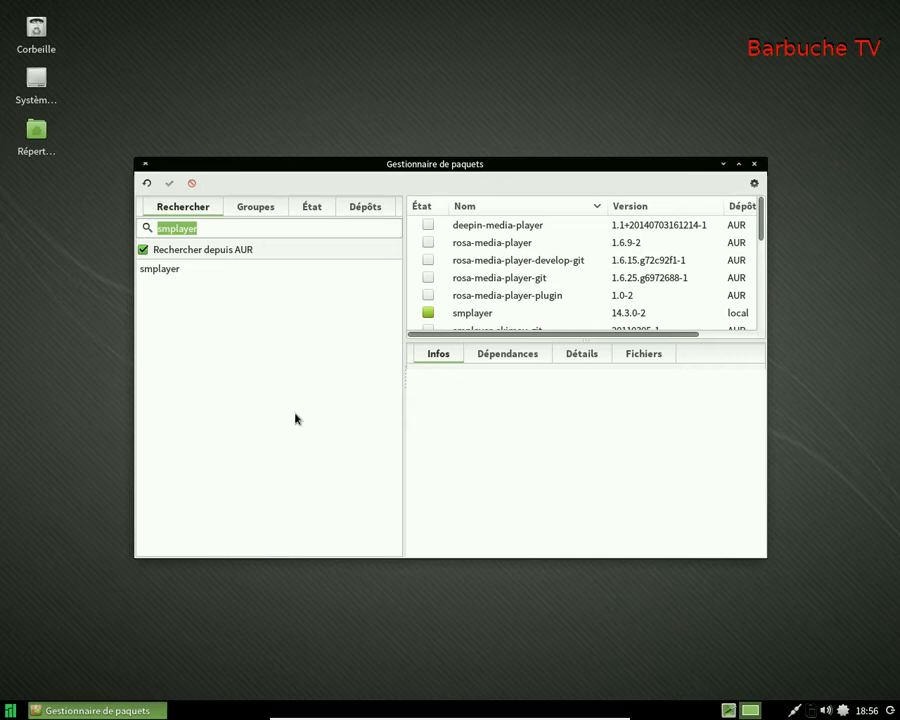
{"action": "left_click", "coordinate": [757, 166]}
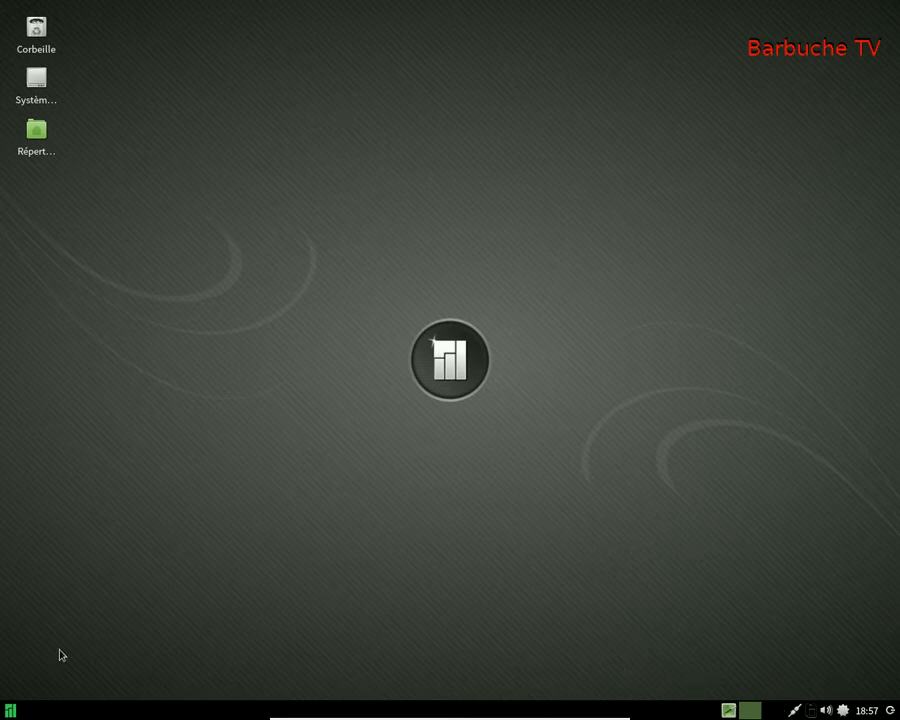
- Look at the applications menu and the session logout options, and dismiss both
{"action": "left_click", "coordinate": [10, 710]}
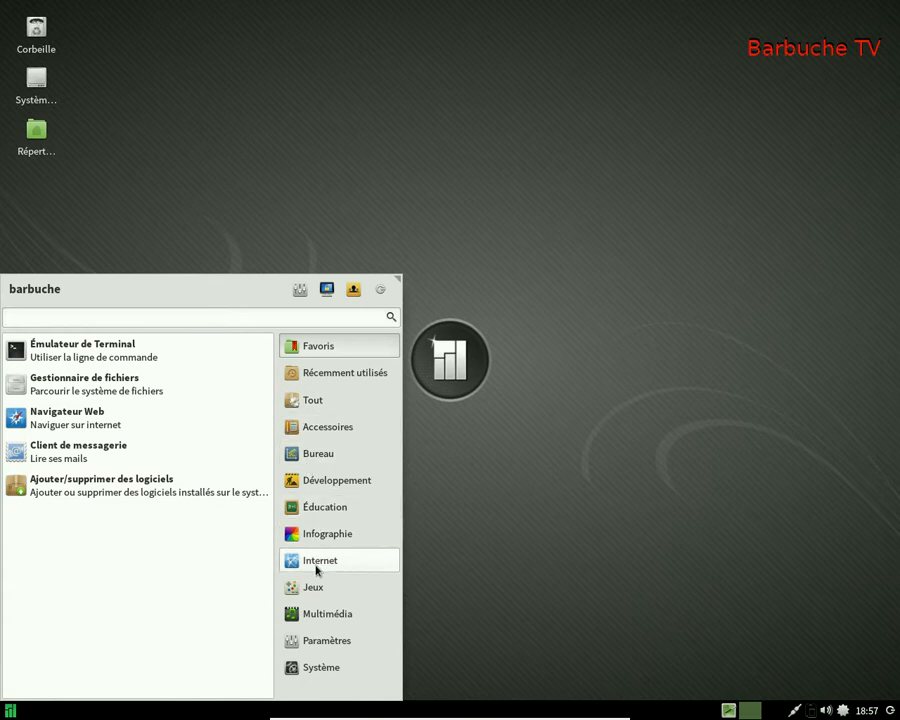
{"action": "left_click", "coordinate": [509, 243]}
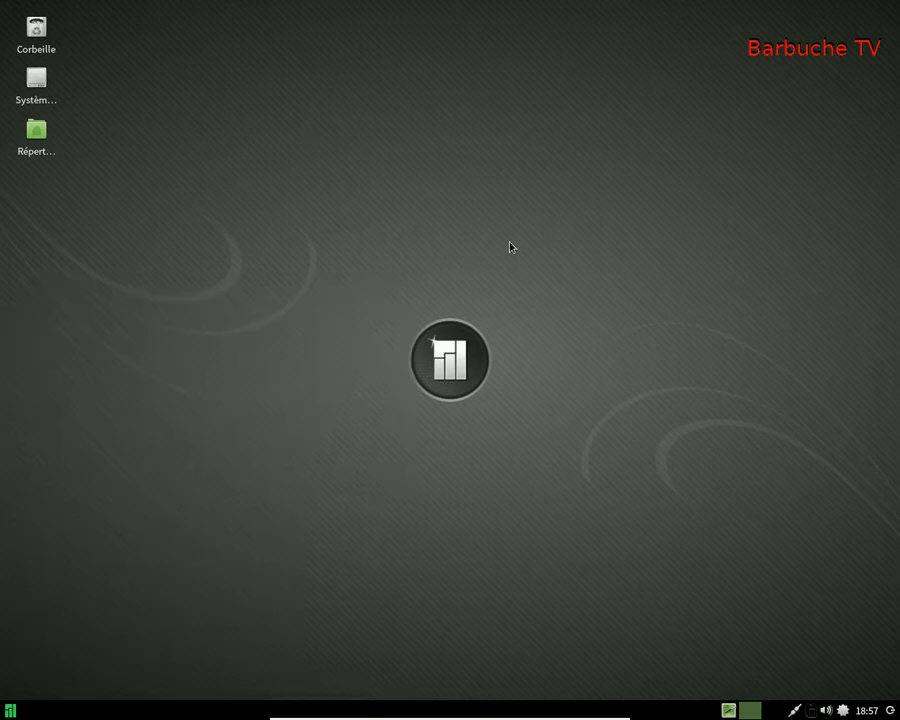
{"action": "left_click", "coordinate": [890, 711]}
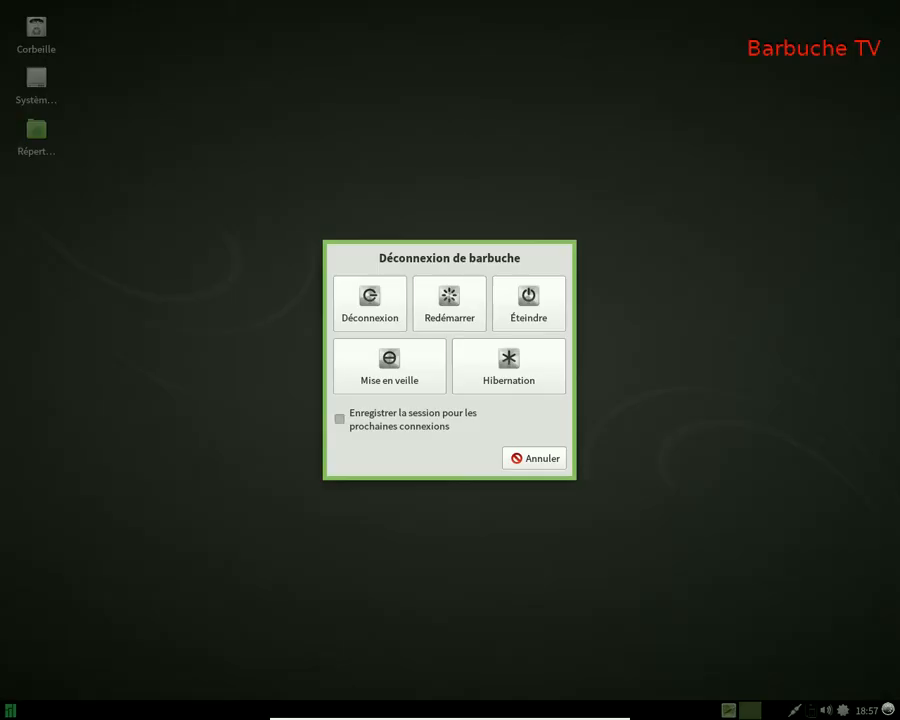
{"action": "left_click", "coordinate": [533, 462]}
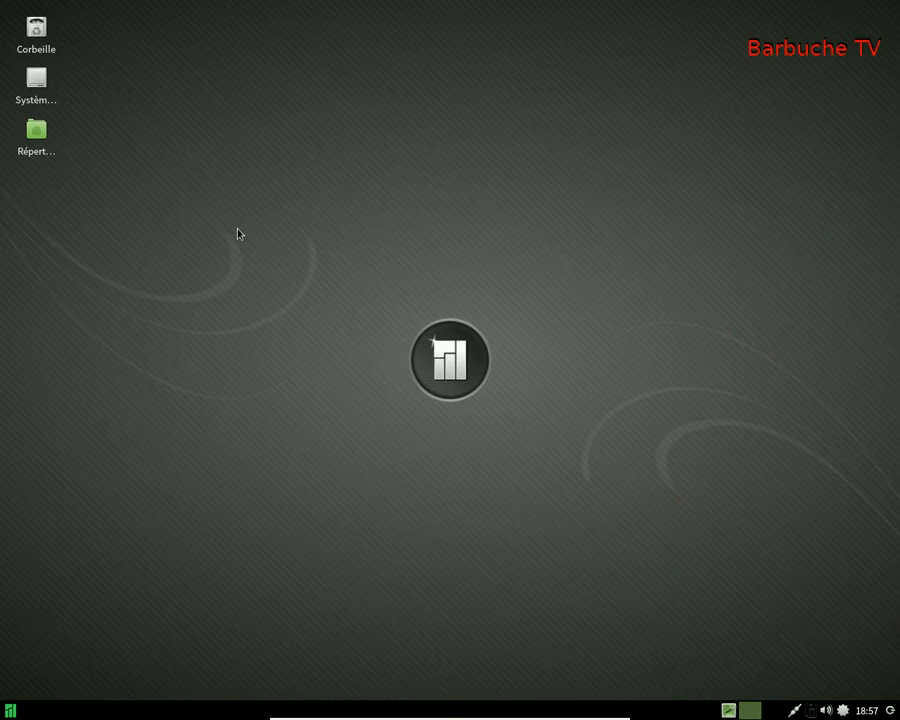
- Open the home folder, centre its window, view the file manager's À propos information, and close everything
{"action": "double_click", "coordinate": [45, 145]}
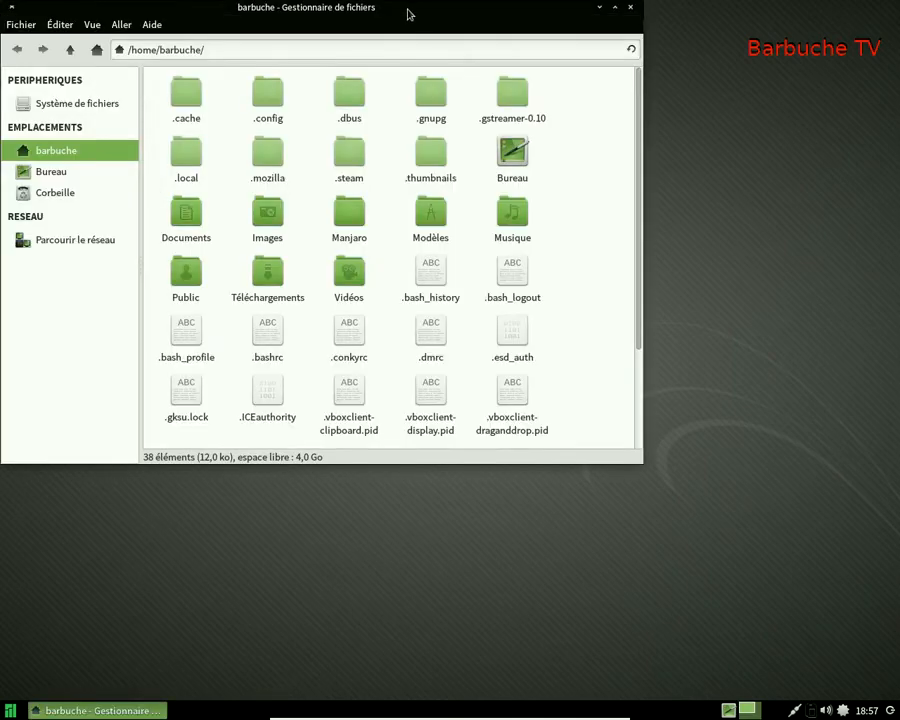
{"action": "left_click_drag", "start_coordinate": [406, 12], "coordinate": [584, 150]}
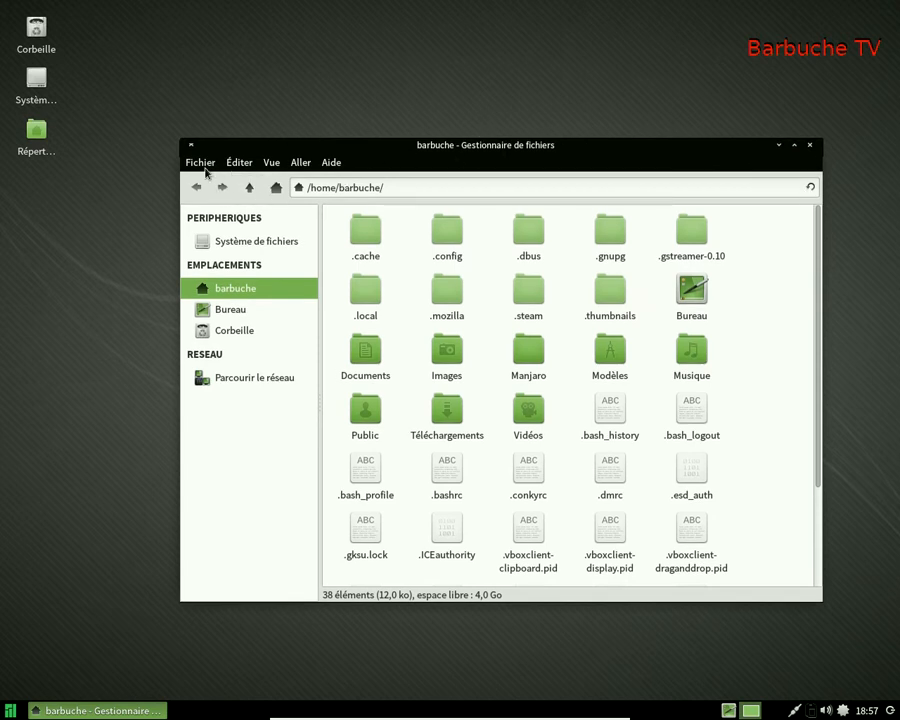
{"action": "left_click", "coordinate": [331, 162]}
{"action": "left_click", "coordinate": [340, 201]}
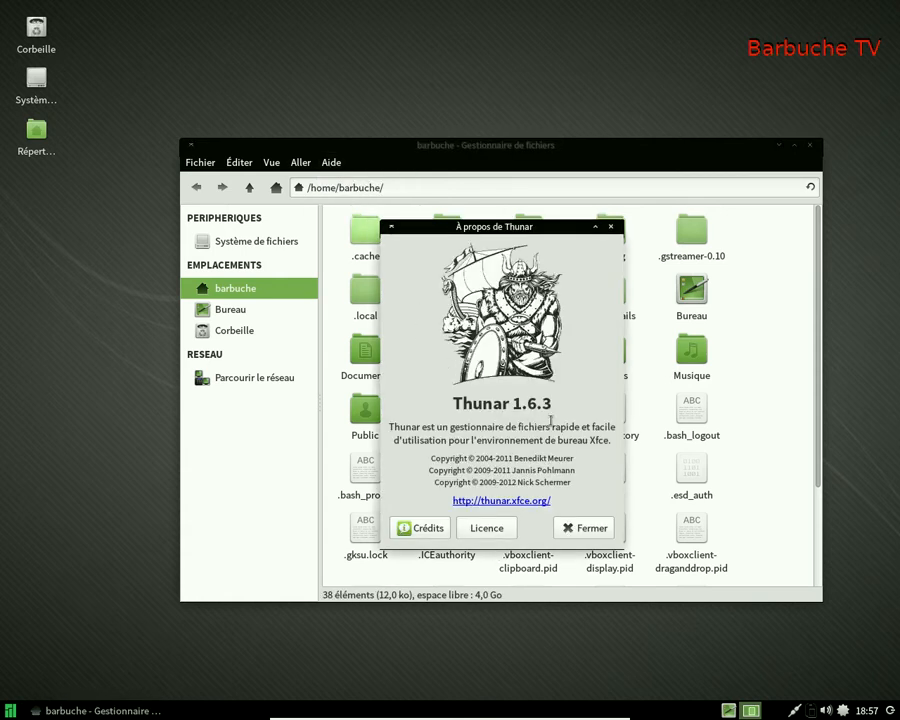
{"action": "left_click", "coordinate": [611, 227]}
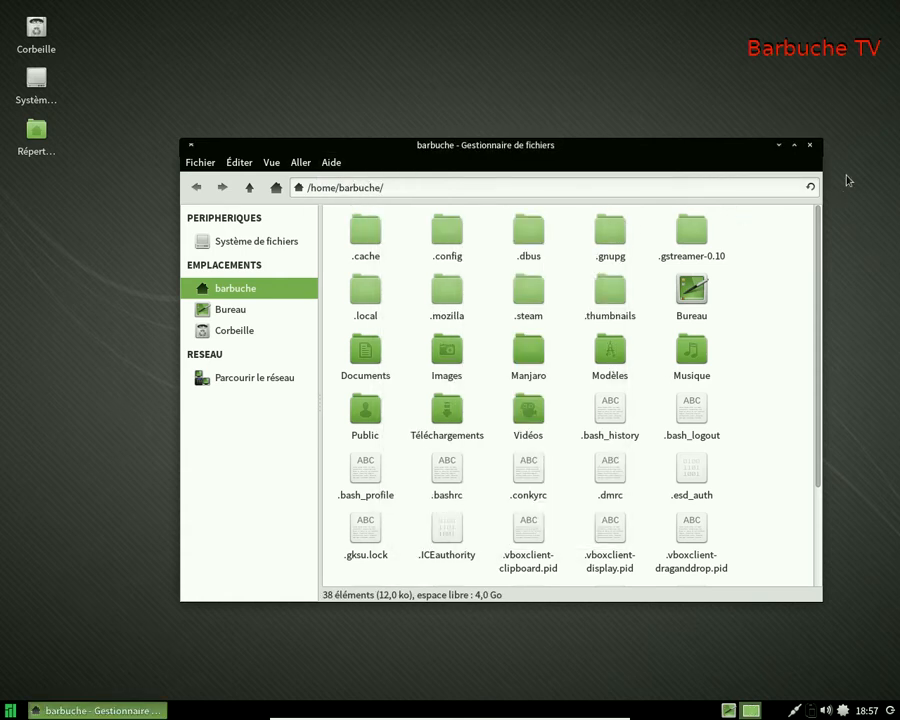
{"action": "left_click", "coordinate": [812, 146]}
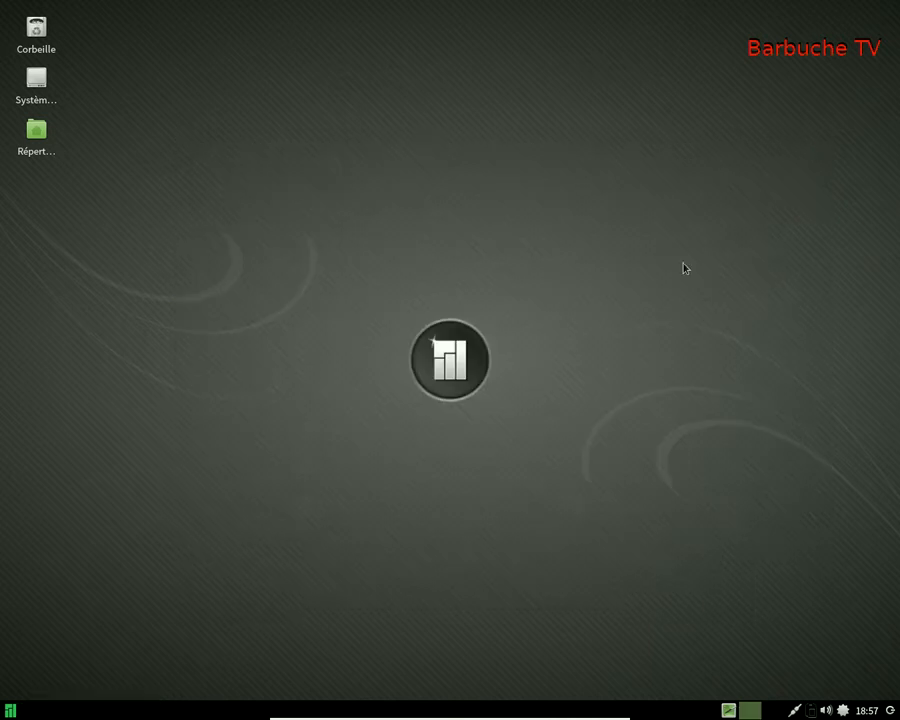